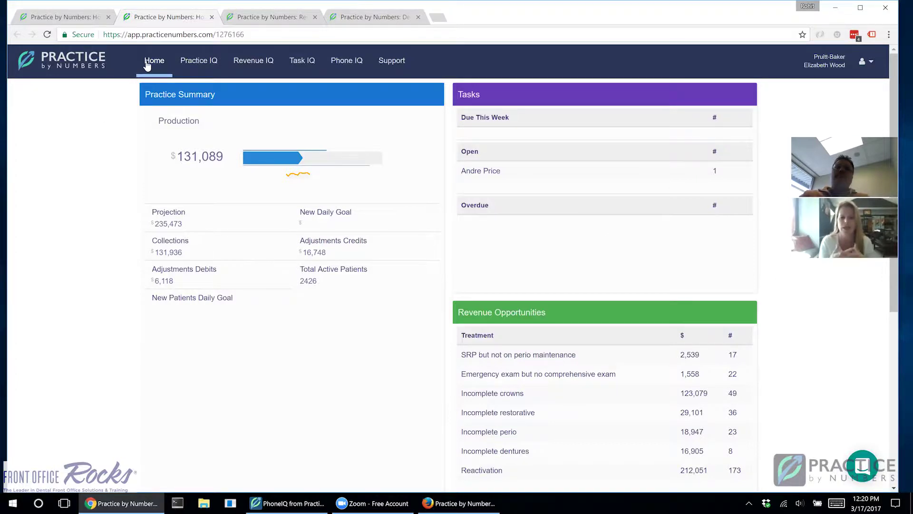
# Open the Practice IQ dashboard, set its period to Today moved back one day to 03/16/2017, and review the metric cards.
pyautogui.click(188, 64)
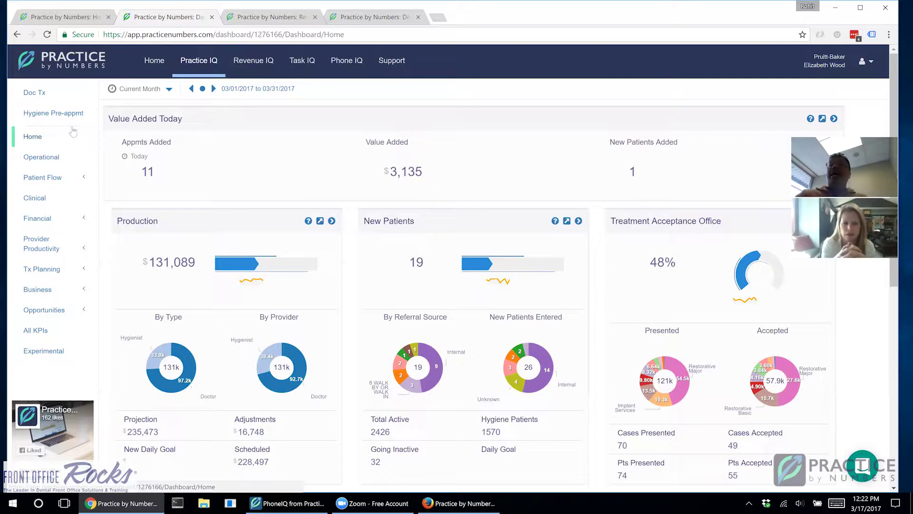
pyautogui.click(142, 89)
pyautogui.click(133, 110)
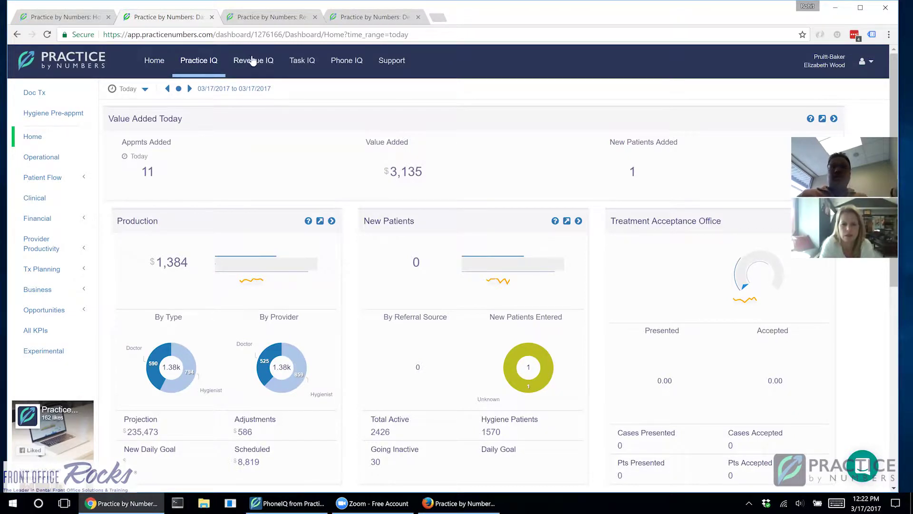
pyautogui.click(168, 91)
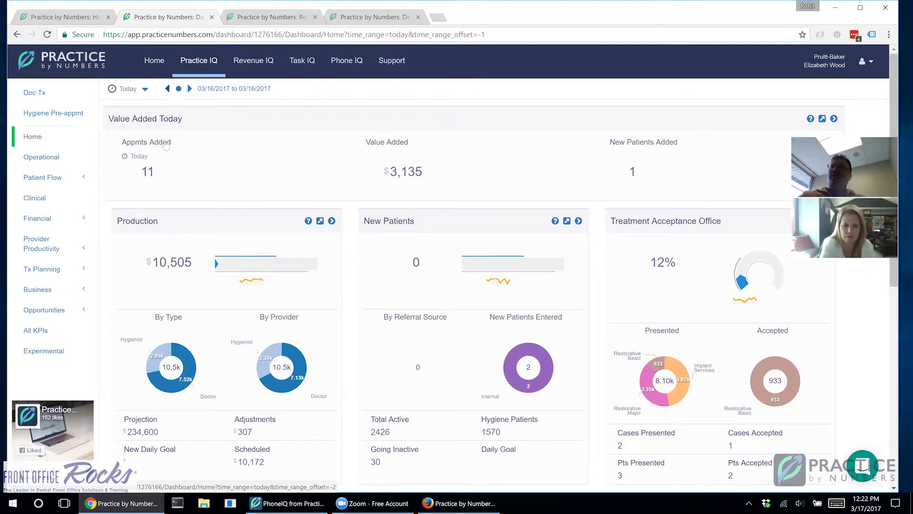
pyautogui.scroll(-4, 315, 273)
pyautogui.scroll(-1, 322, 267)
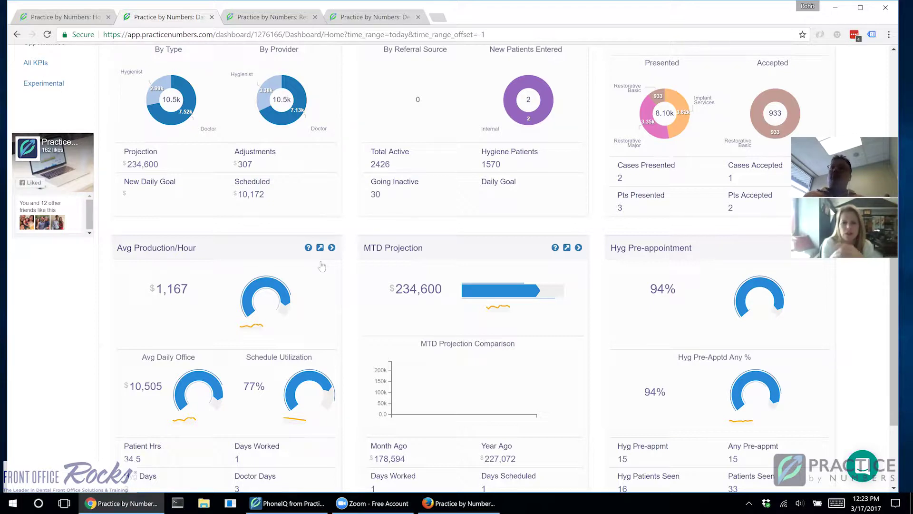
pyautogui.scroll(6, 351, 340)
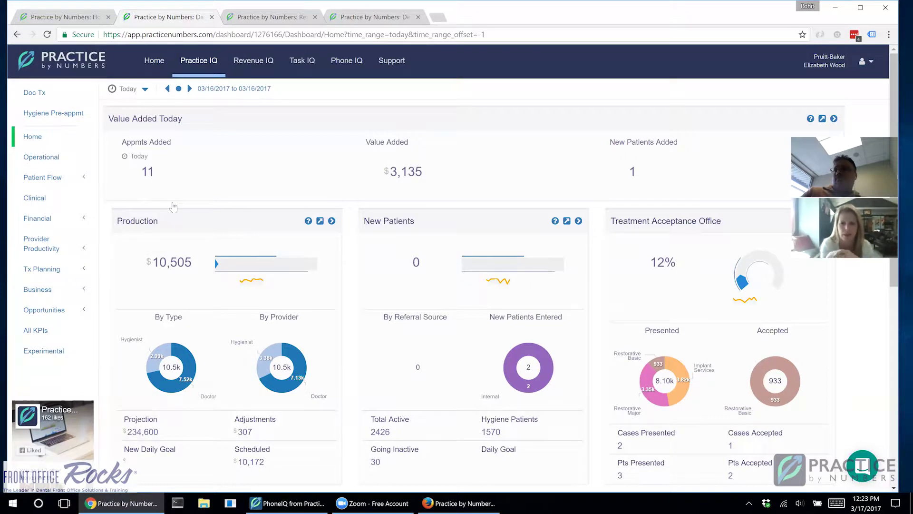
# Set the dashboard period to Current Month and open the Operational page.
pyautogui.click(142, 89)
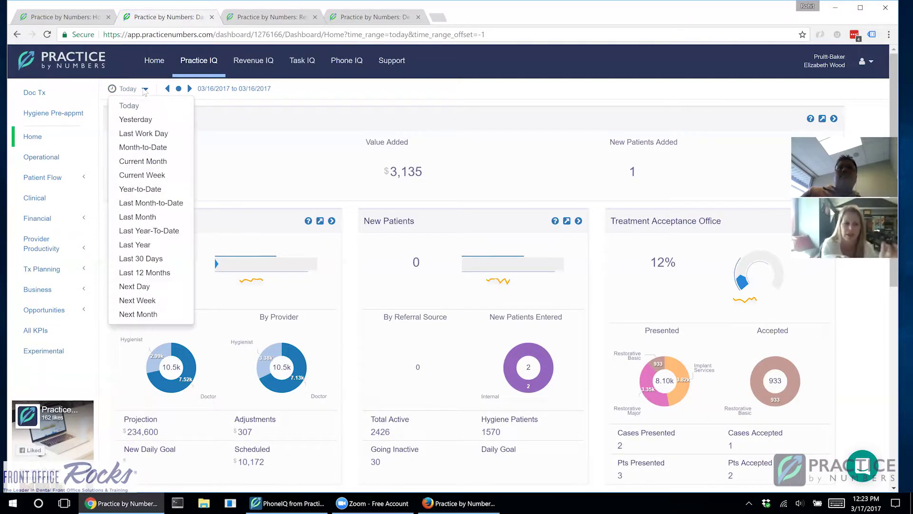
pyautogui.click(142, 161)
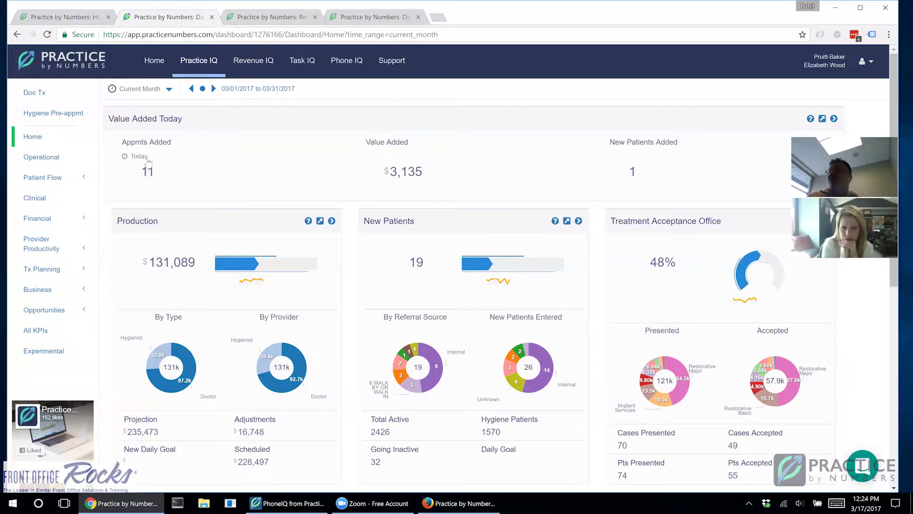
pyautogui.click(53, 157)
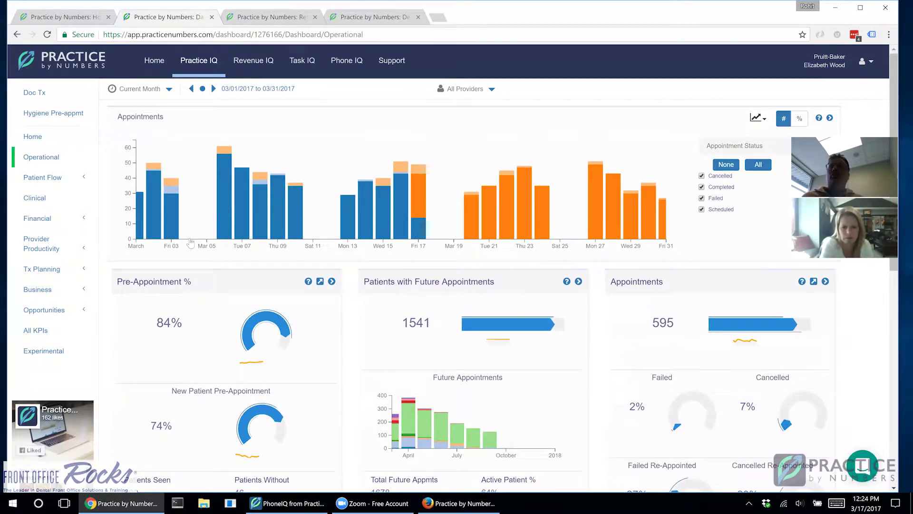
# Examine the Operational figures for future appointments, active patient percentage, failed and cancelled appointments, and pre-appointment success.
pyautogui.scroll(-1, 276, 211)
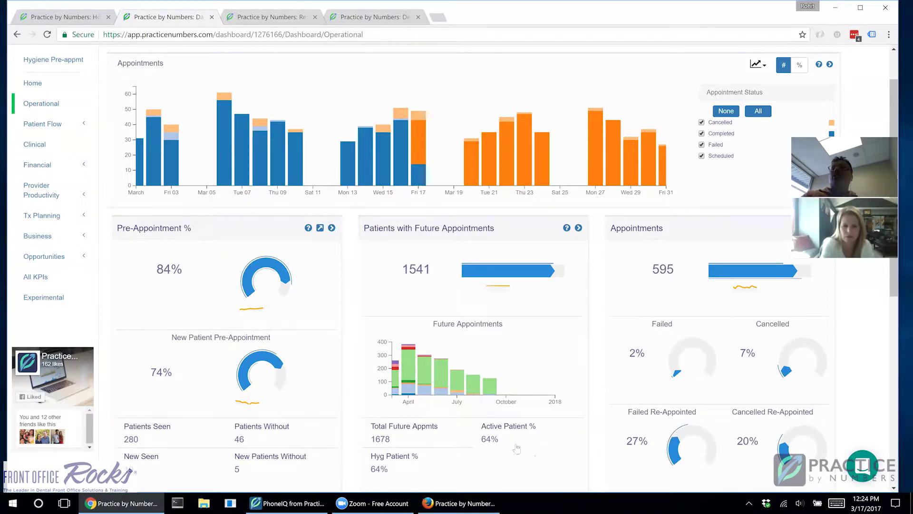
pyautogui.moveTo(479, 445); pyautogui.dragTo(504, 445)
pyautogui.moveTo(615, 441)
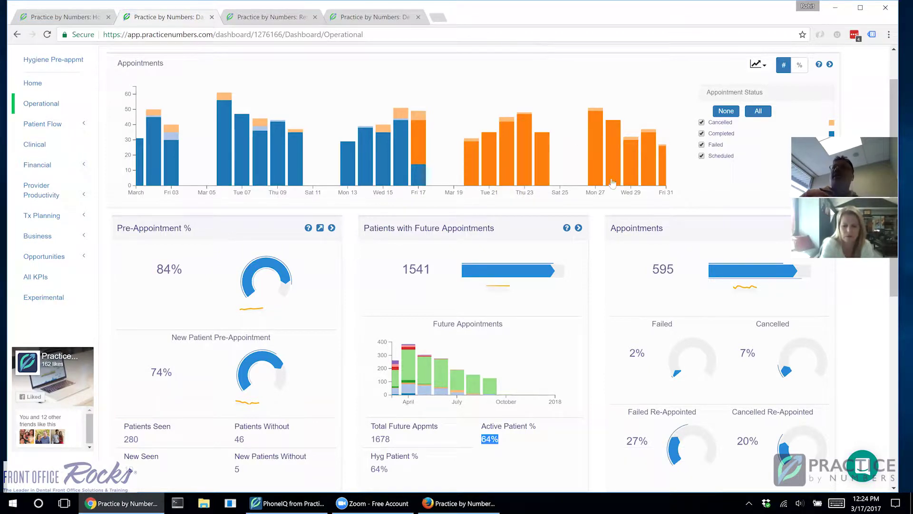
pyautogui.scroll(-1, 633, 119)
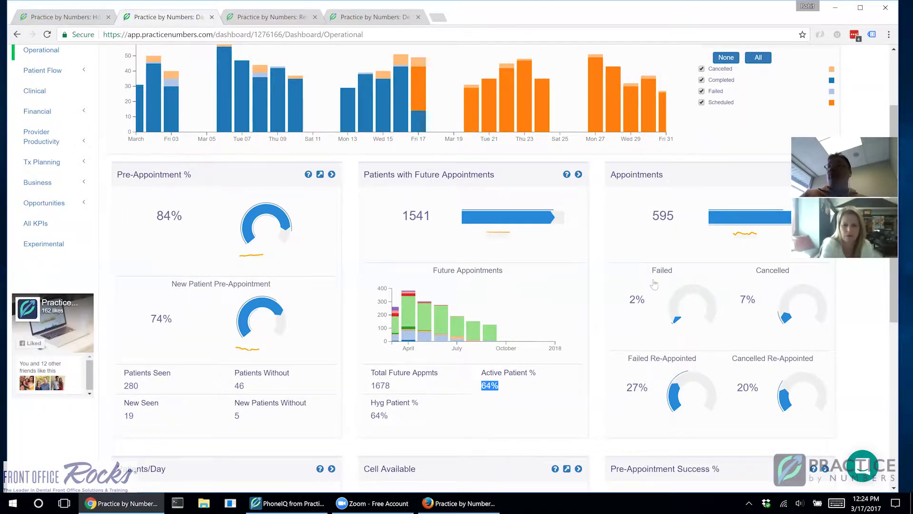
pyautogui.moveTo(620, 296)
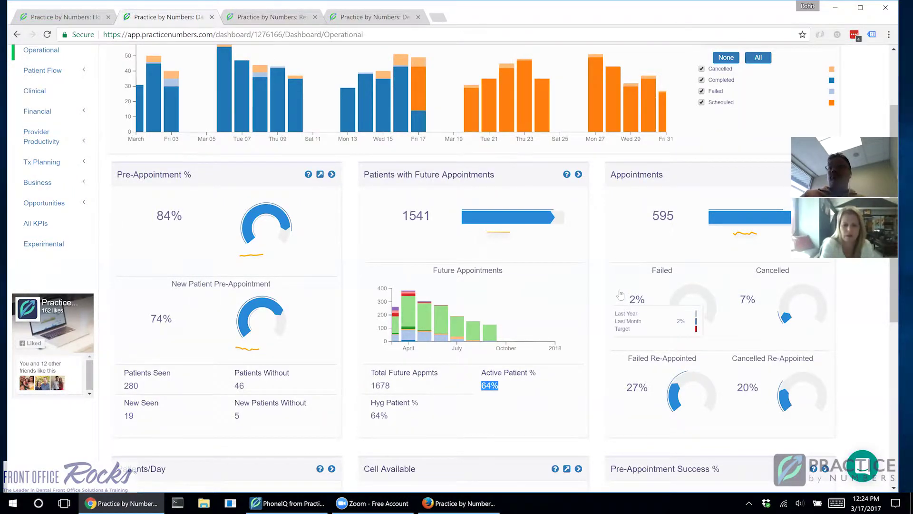
pyautogui.scroll(-2, 621, 296)
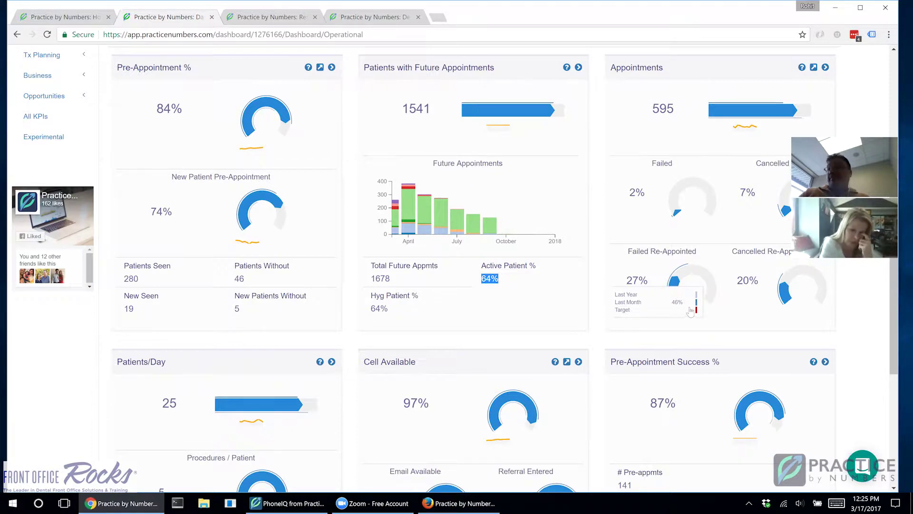
pyautogui.scroll(-2, 691, 313)
pyautogui.moveTo(684, 302)
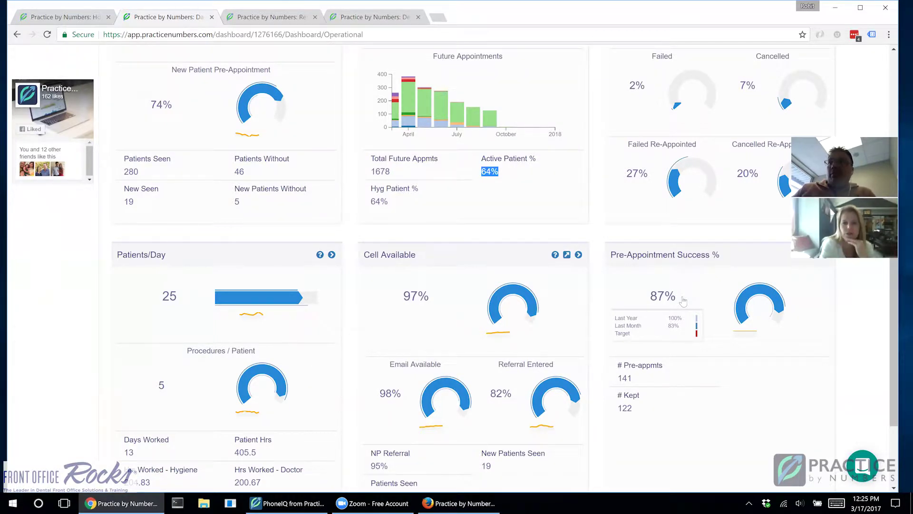
pyautogui.moveTo(692, 220)
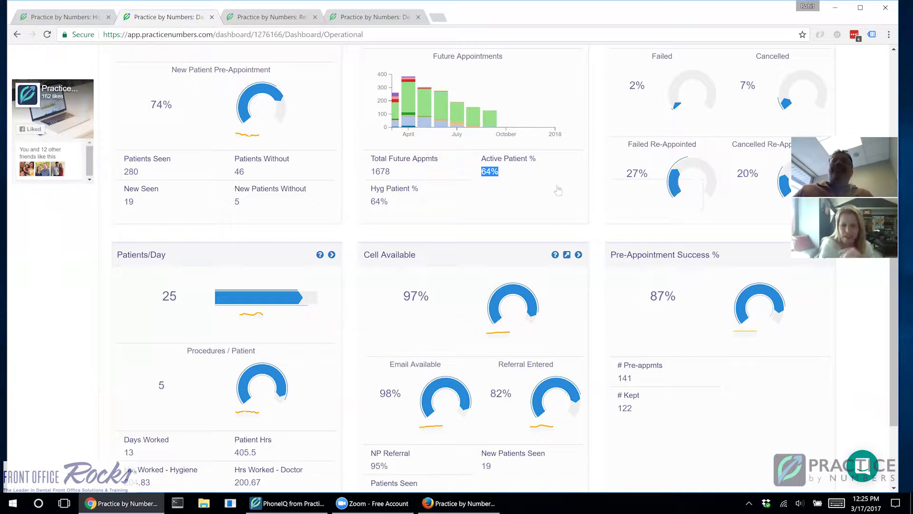
pyautogui.scroll(-2, 558, 190)
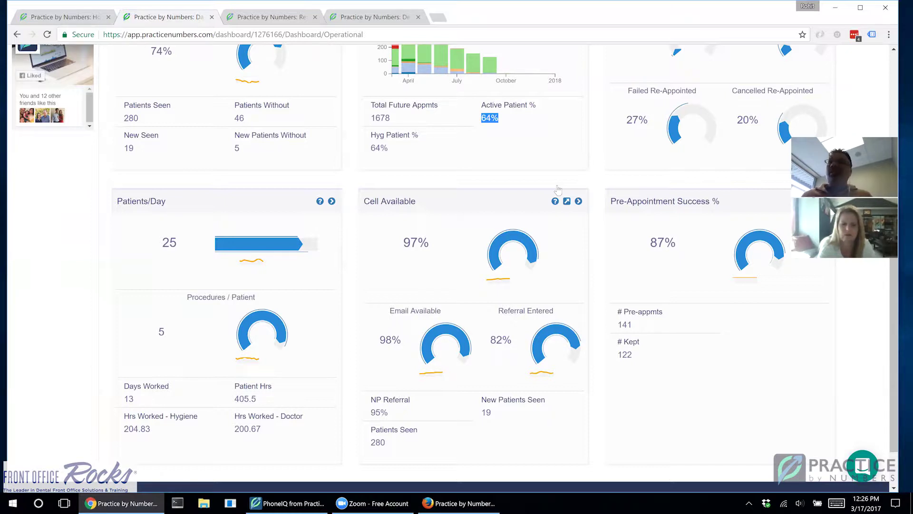
# Set the New Patient Referral Percent goal for 2017 to 100 in the Cell Available card's goal settings, save it and check the NP Referral target.
pyautogui.moveTo(376, 400); pyautogui.dragTo(390, 422)
pyautogui.click(390, 422)
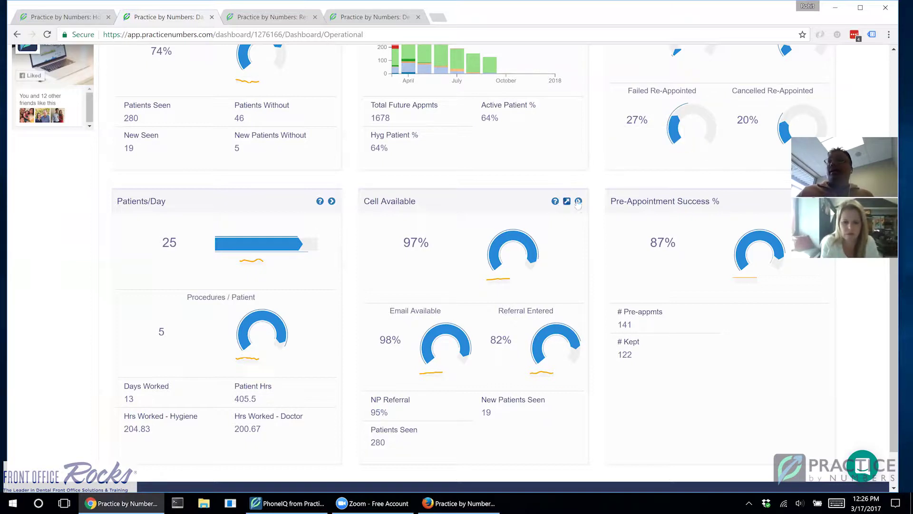
pyautogui.click(578, 201)
pyautogui.click(614, 193)
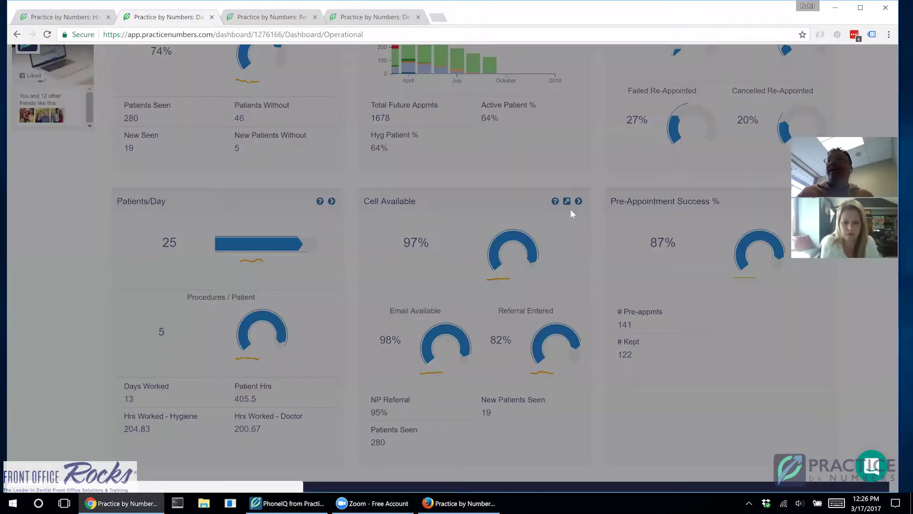
pyautogui.click(578, 234)
pyautogui.write('100')
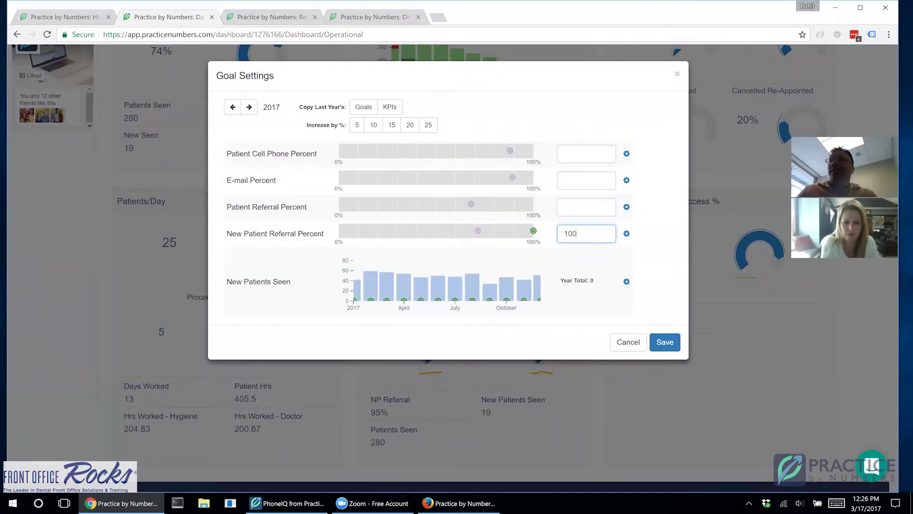
pyautogui.click(678, 342)
pyautogui.moveTo(372, 414)
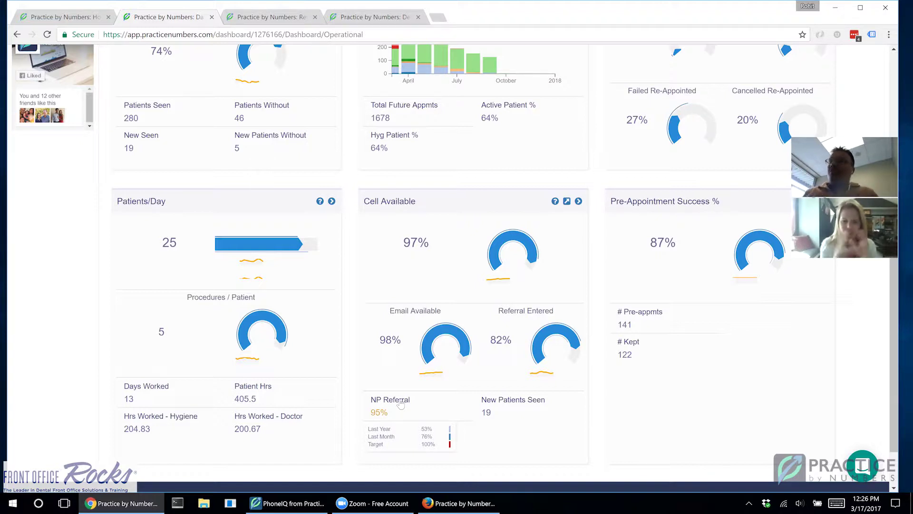
pyautogui.moveTo(443, 291)
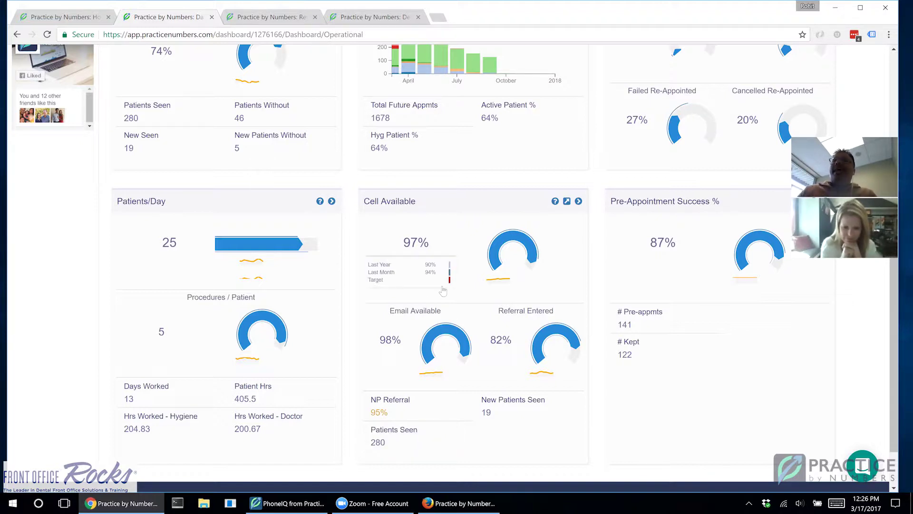
# Open the Patients page under Patient Flow and examine patient retention, recall, new patient pre-appointment and production by referral source.
pyautogui.scroll(7, 448, 248)
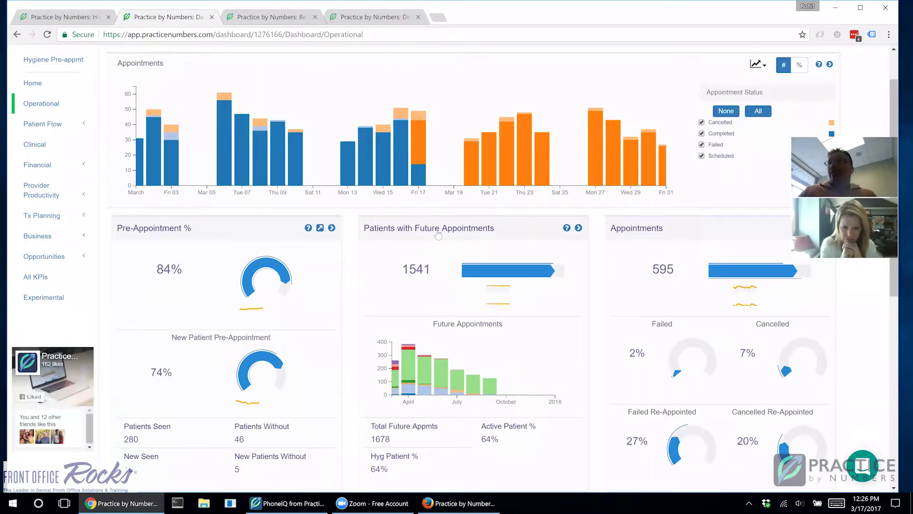
pyautogui.click(22, 123)
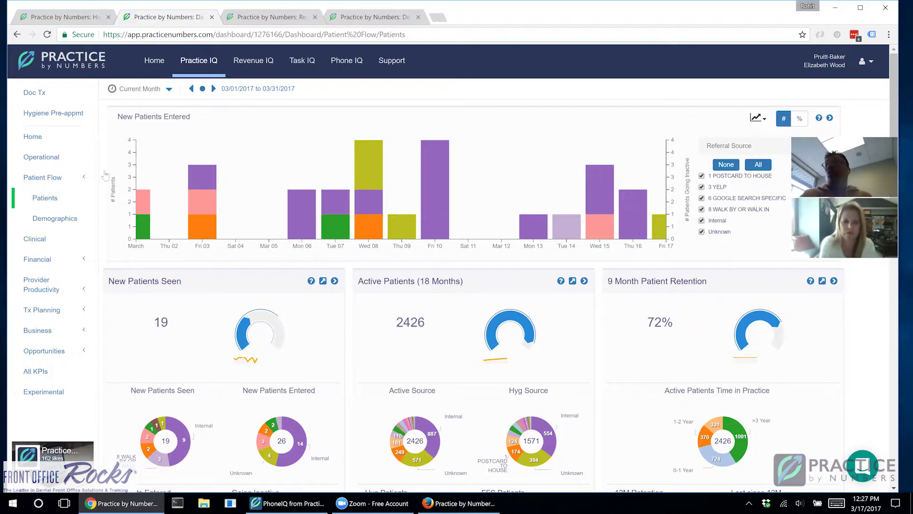
pyautogui.scroll(-2, 222, 261)
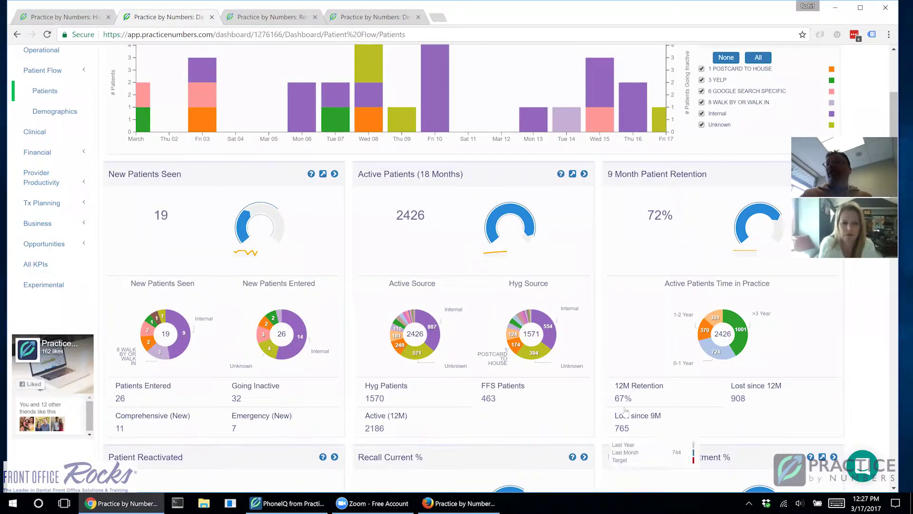
pyautogui.moveTo(615, 399); pyautogui.dragTo(637, 406)
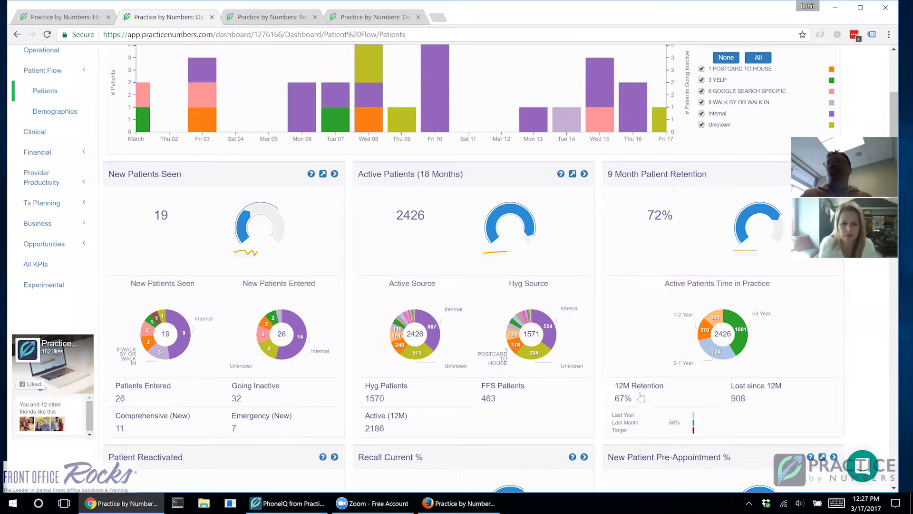
pyautogui.moveTo(646, 217); pyautogui.dragTo(683, 222)
pyautogui.click(682, 222)
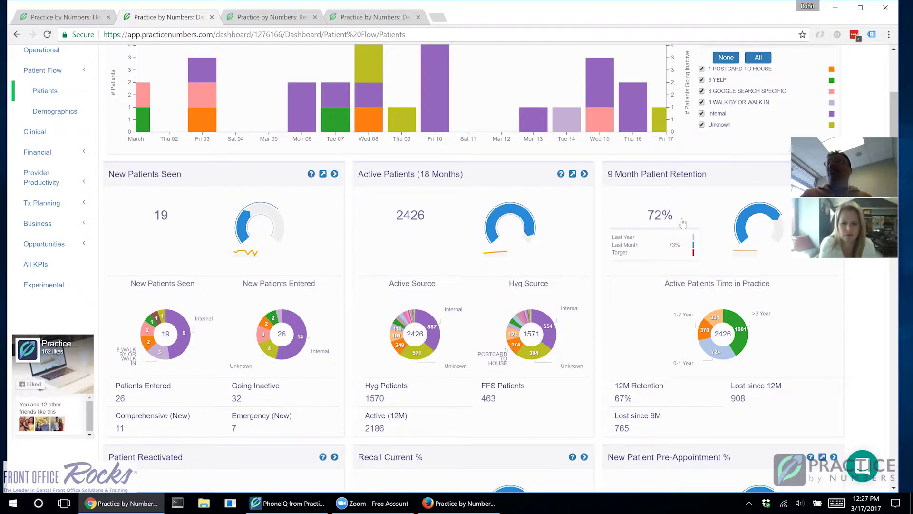
pyautogui.scroll(-1, 681, 222)
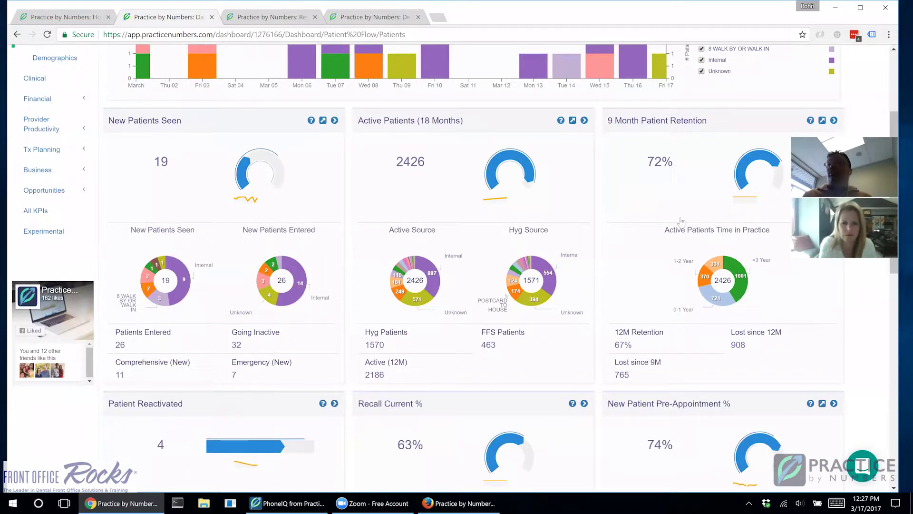
pyautogui.scroll(-3, 684, 235)
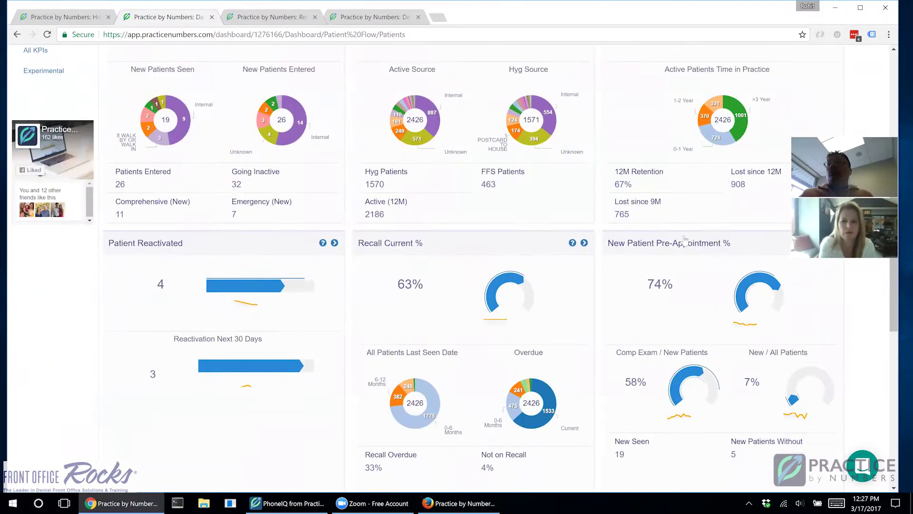
pyautogui.moveTo(420, 318)
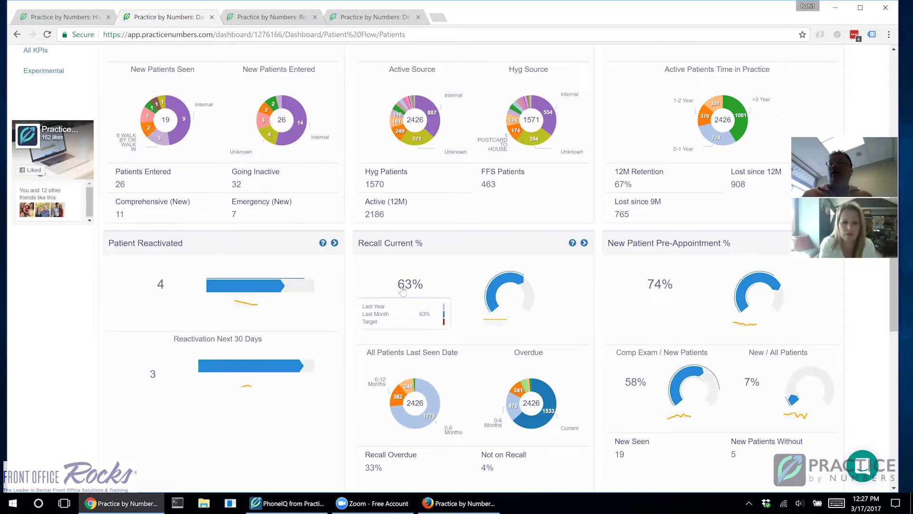
pyautogui.scroll(-5, 402, 291)
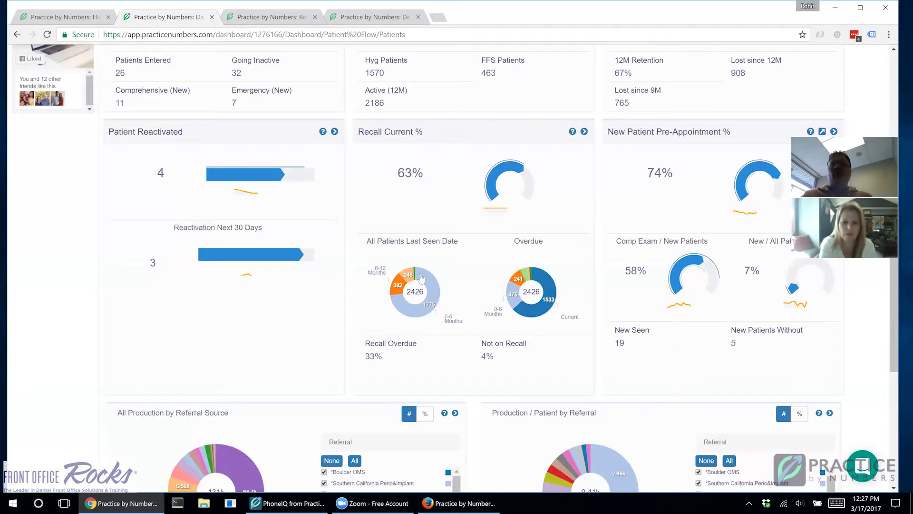
pyautogui.scroll(-3, 324, 367)
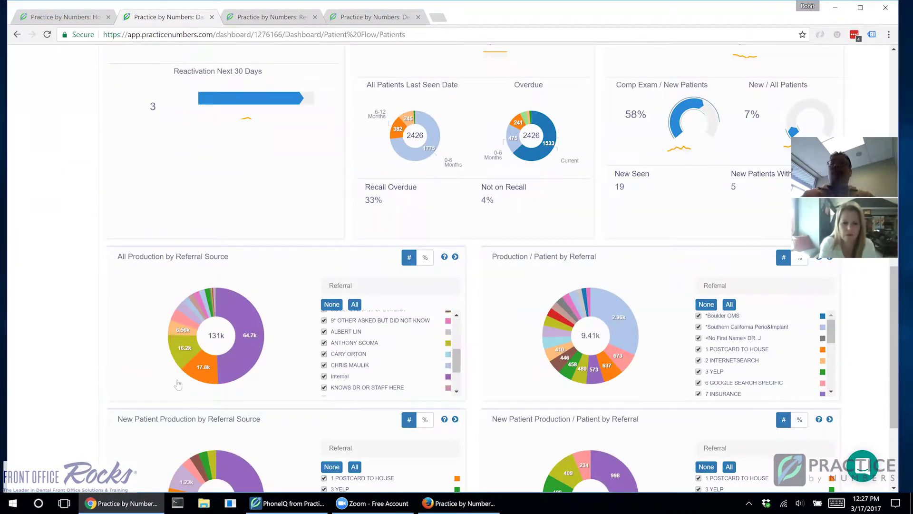
pyautogui.scroll(10, 92, 333)
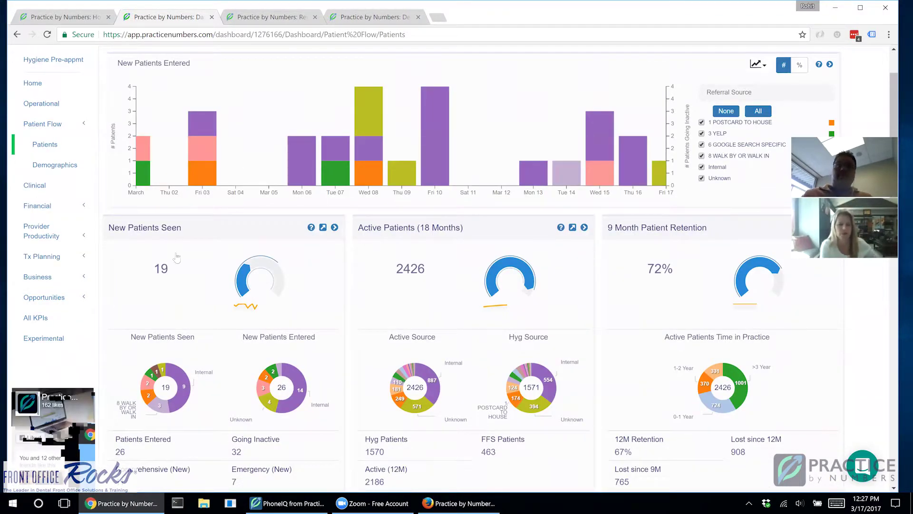
# Open the Patient Flow Demographics page and set its period to Last 12 Months.
pyautogui.click(67, 168)
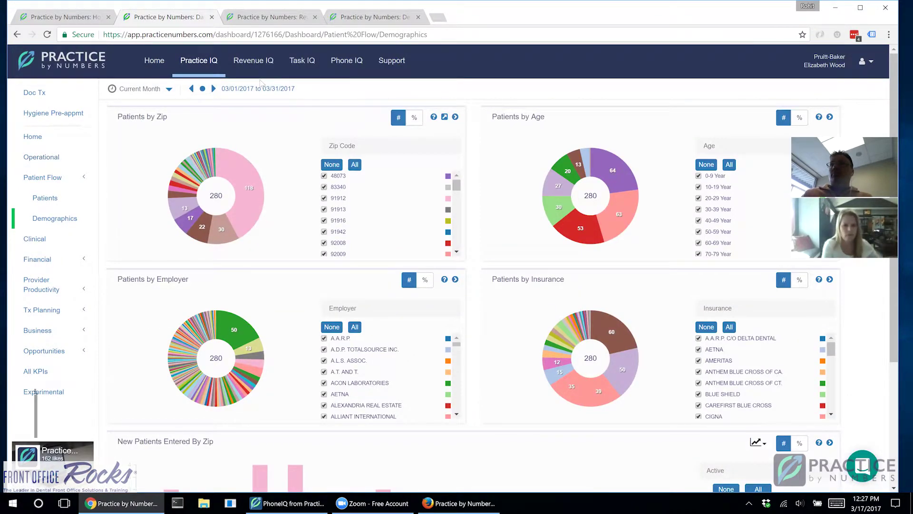
pyautogui.click(158, 95)
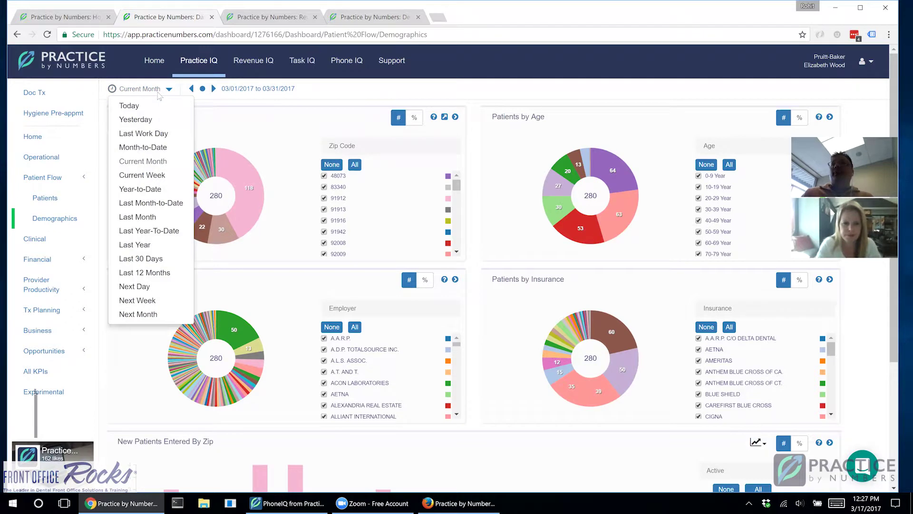
pyautogui.click(162, 275)
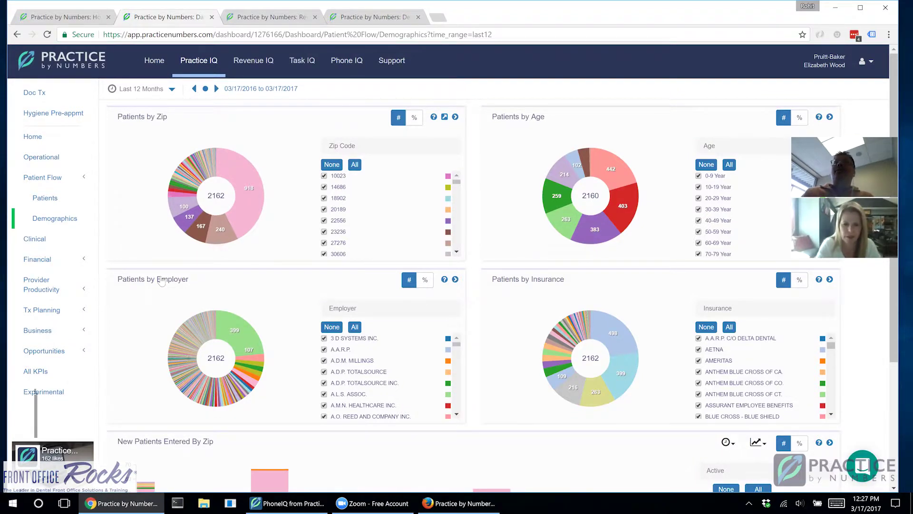
# Examine the Demographics charts for patients by zip, age, employer and insurance and new patients by zip, and return to the Current Month view.
pyautogui.scroll(-2, 162, 281)
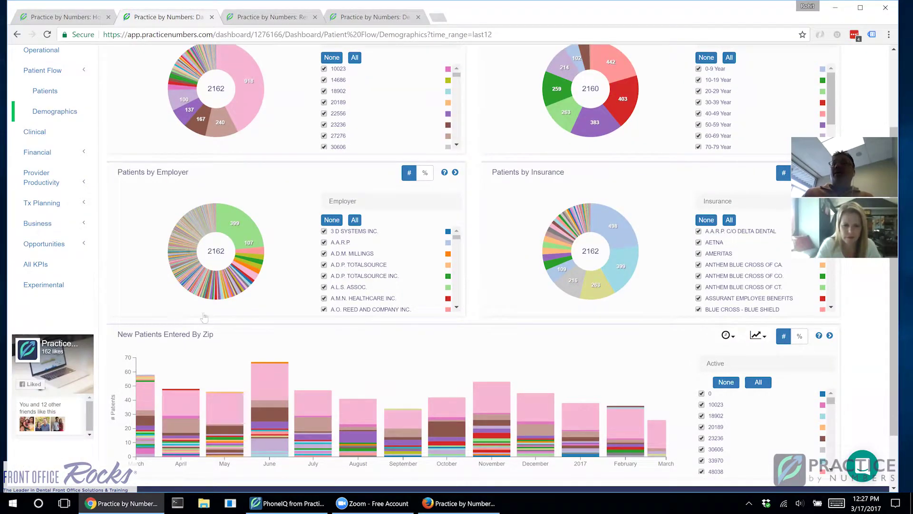
pyautogui.scroll(1, 204, 317)
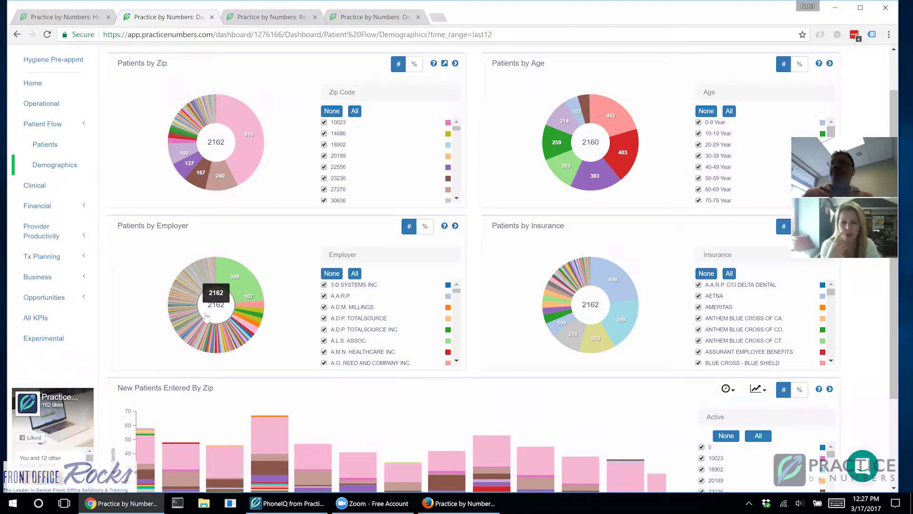
pyautogui.scroll(1, 206, 316)
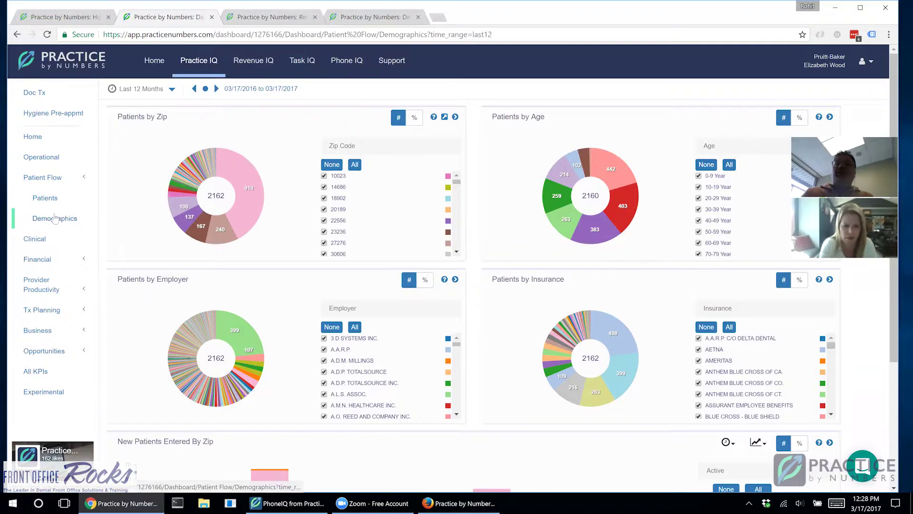
pyautogui.click(19, 35)
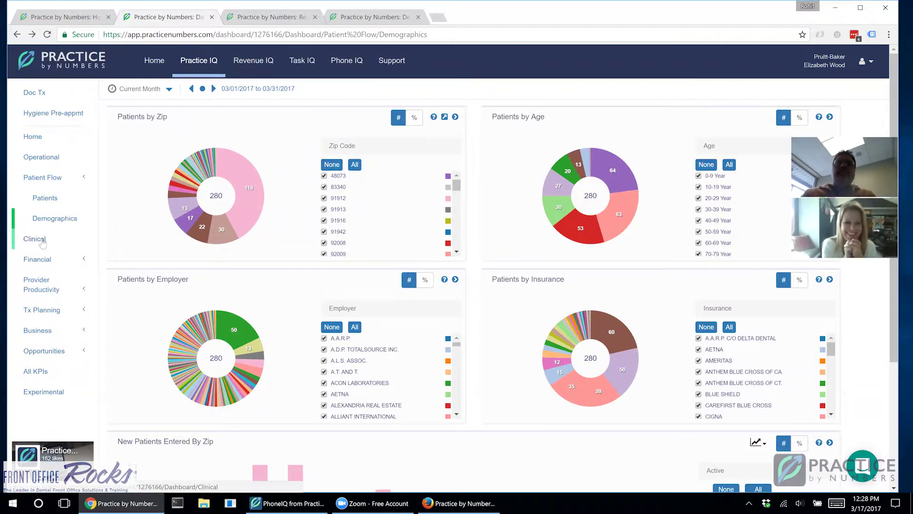
# Open the Clinical page and examine the office treatment acceptance and the treatment plans presented for the current month.
pyautogui.click(42, 242)
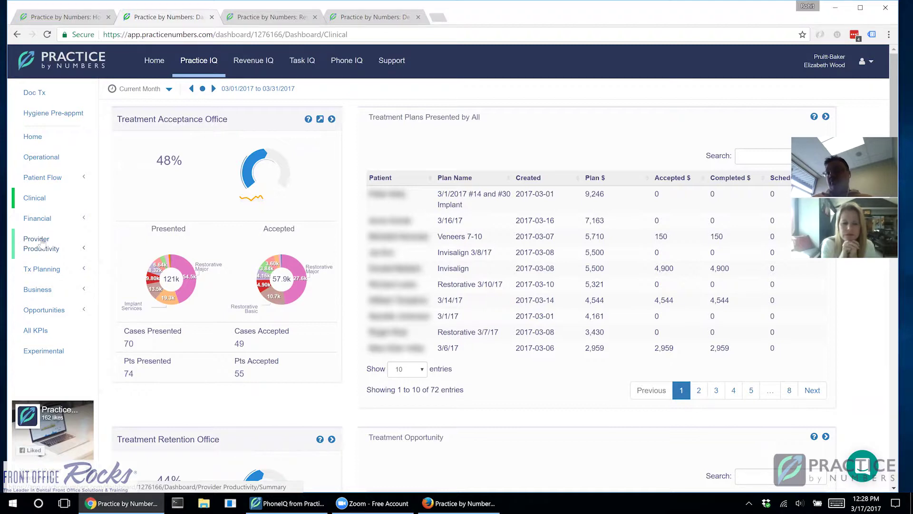
pyautogui.moveTo(129, 167)
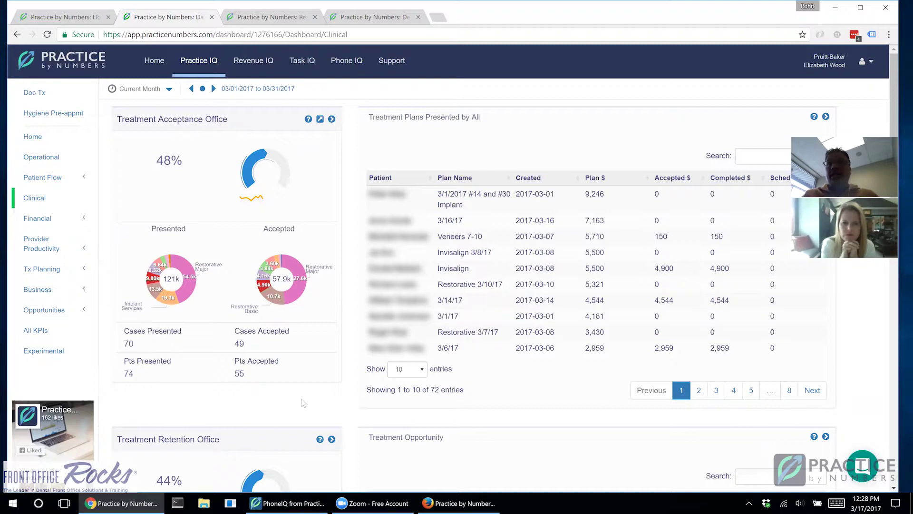
pyautogui.moveTo(238, 374)
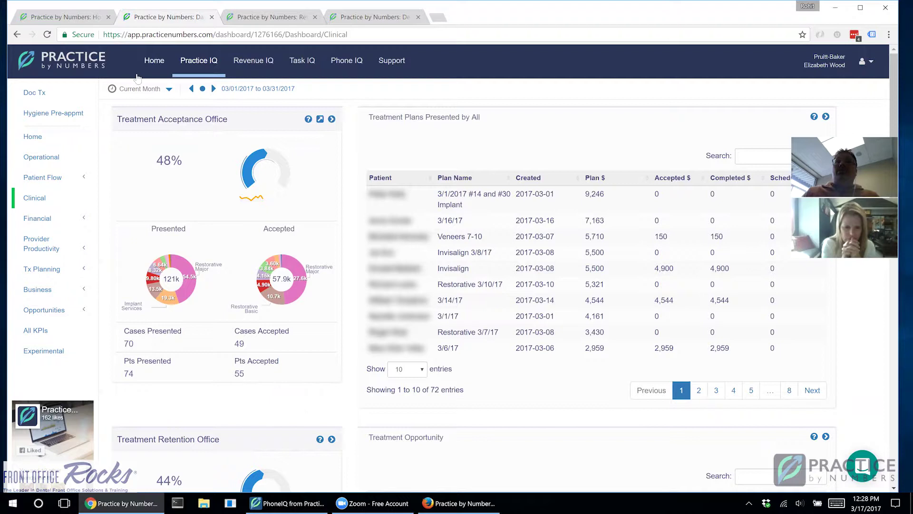
# View the Clinical figures for Today and for the preceding day, 03/16/2017, and restore the Current Month period.
pyautogui.click(139, 90)
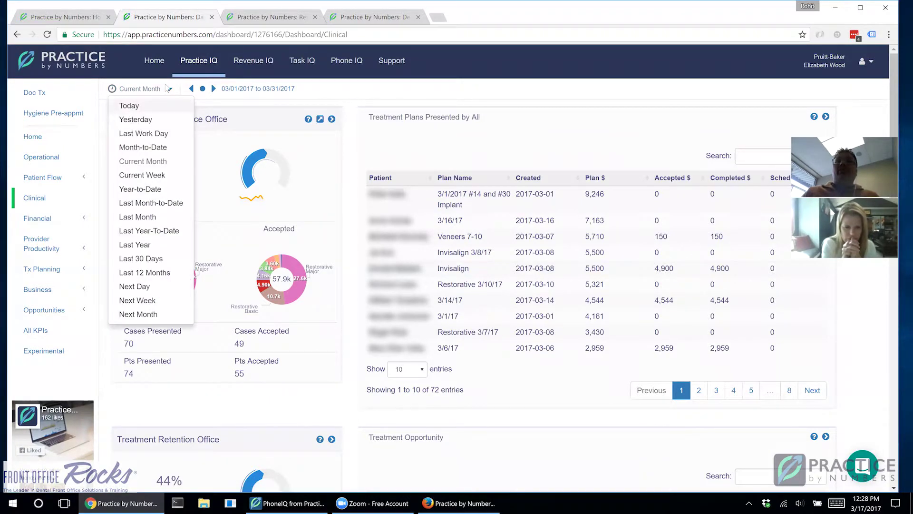
pyautogui.click(152, 106)
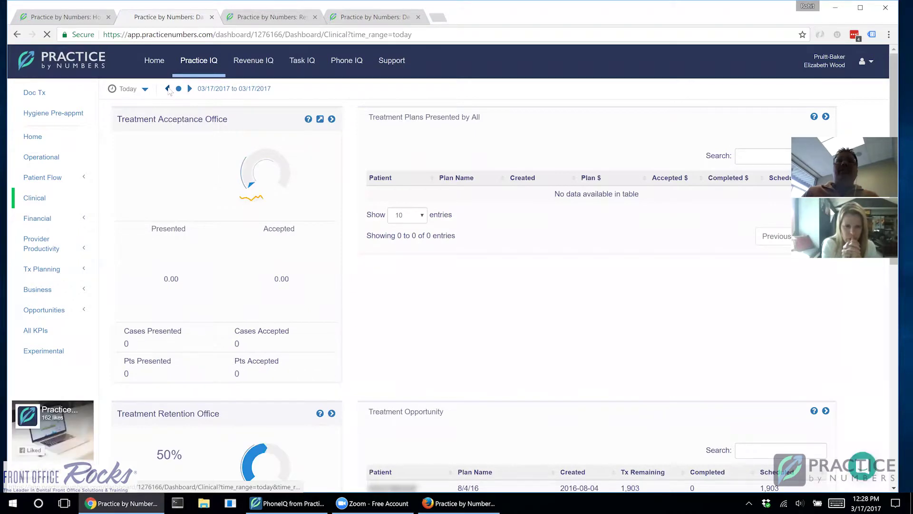
pyautogui.click(167, 91)
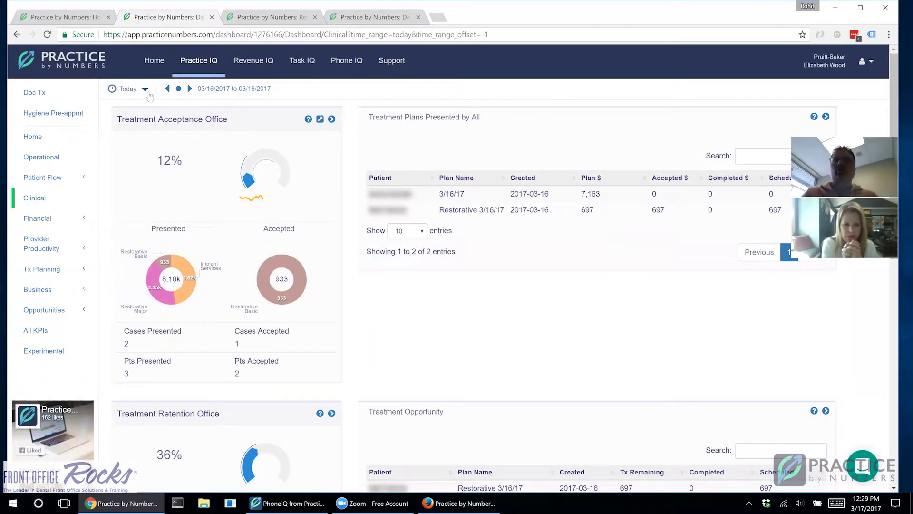
pyautogui.click(126, 91)
pyautogui.click(148, 161)
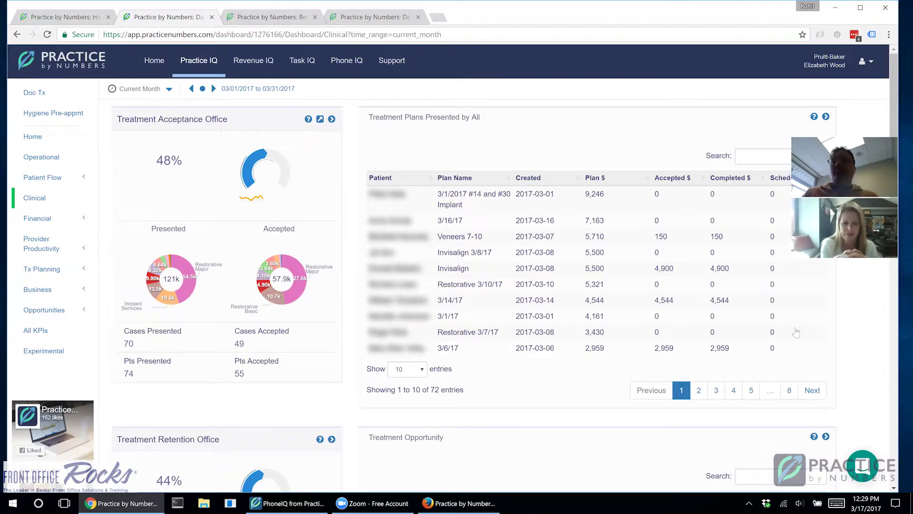
# Examine the Clinical page's treatment retention, treatment opportunity, perio patients, fluoride percentage, crown-to-restoration ratio and same day treatment.
pyautogui.scroll(-5, 796, 332)
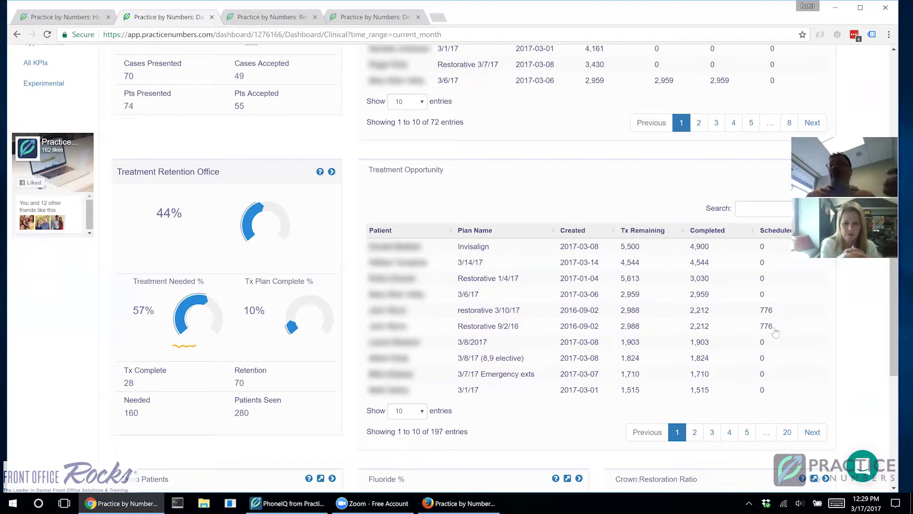
pyautogui.scroll(-1, 732, 380)
pyautogui.scroll(-3, 645, 394)
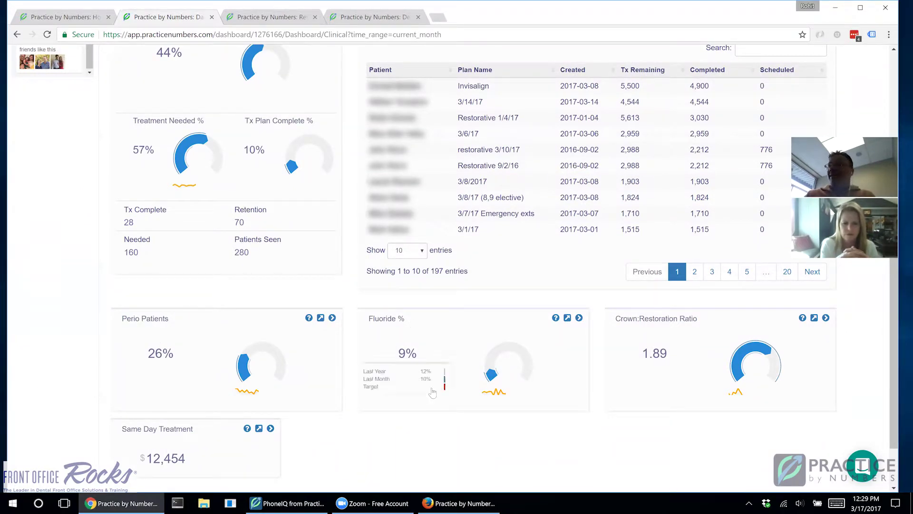
pyautogui.moveTo(699, 340)
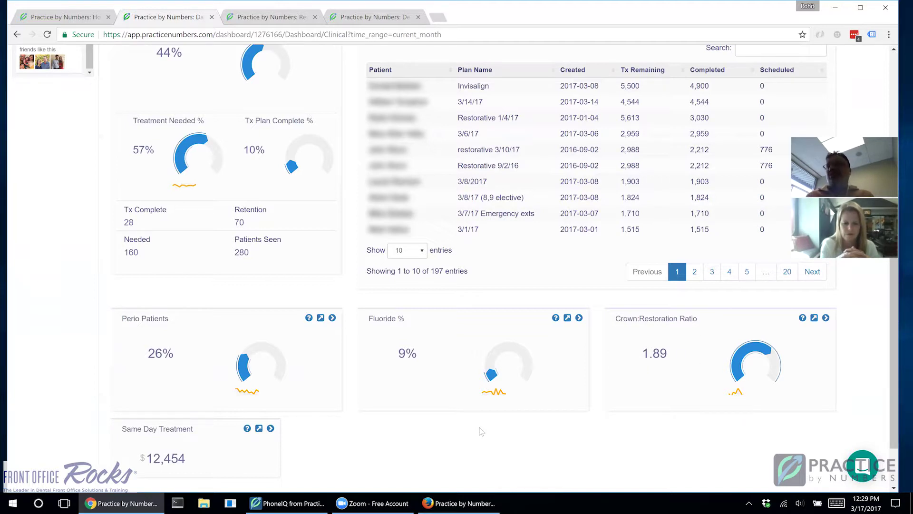
pyautogui.scroll(9, 471, 338)
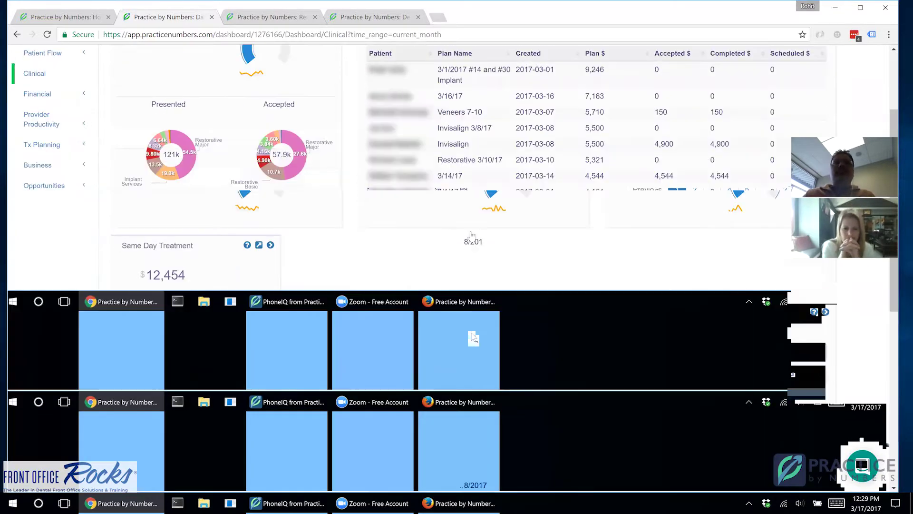
# Open the Production Detail page under Financial and set its period to Last Year.
pyautogui.click(59, 222)
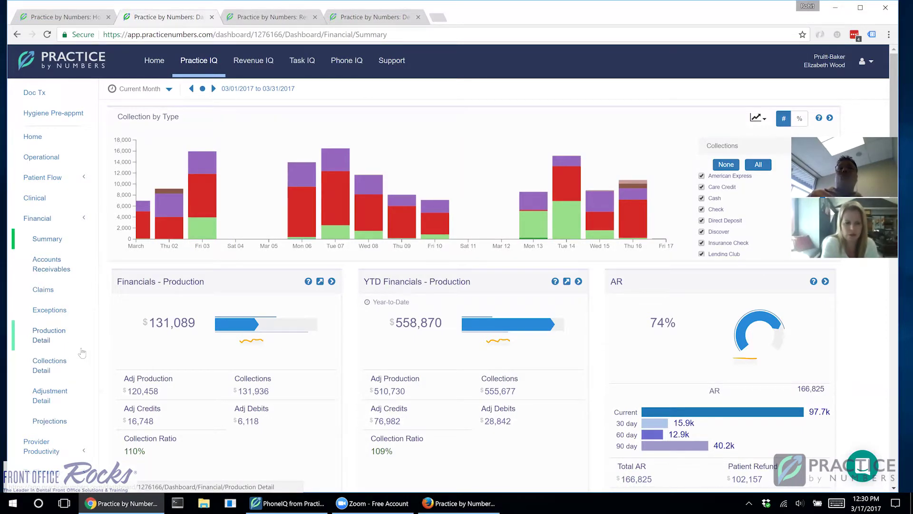
pyautogui.click(39, 335)
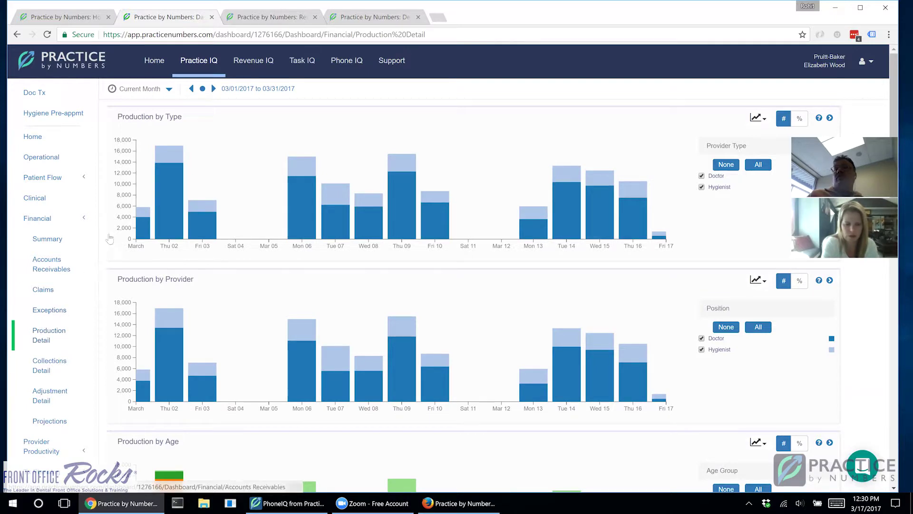
pyautogui.click(148, 90)
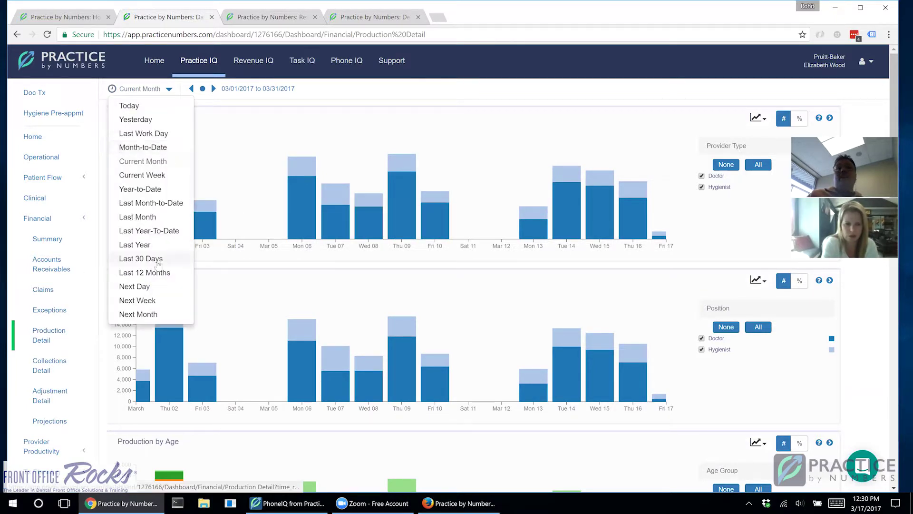
pyautogui.click(149, 244)
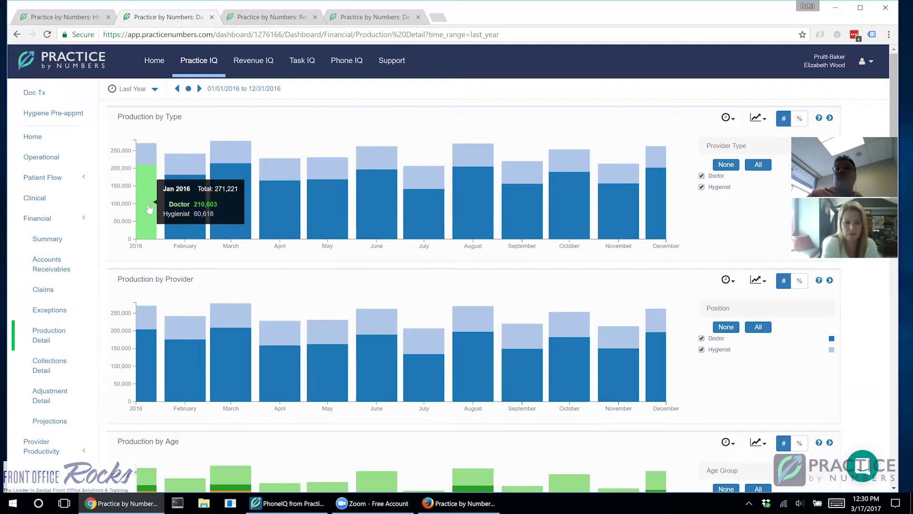
# Show Production by Type as percentages, drill into the Doctor production by service type, and switch the chart back to amounts.
pyautogui.click(799, 118)
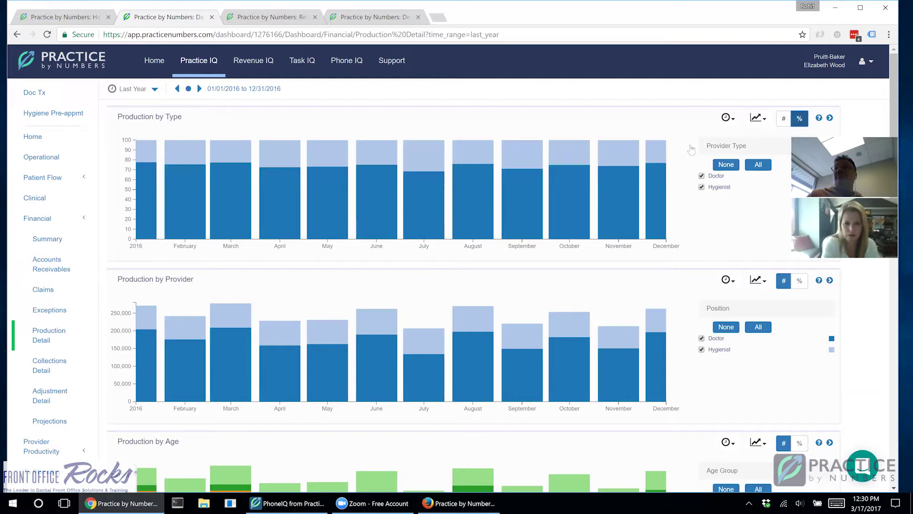
pyautogui.click(578, 216)
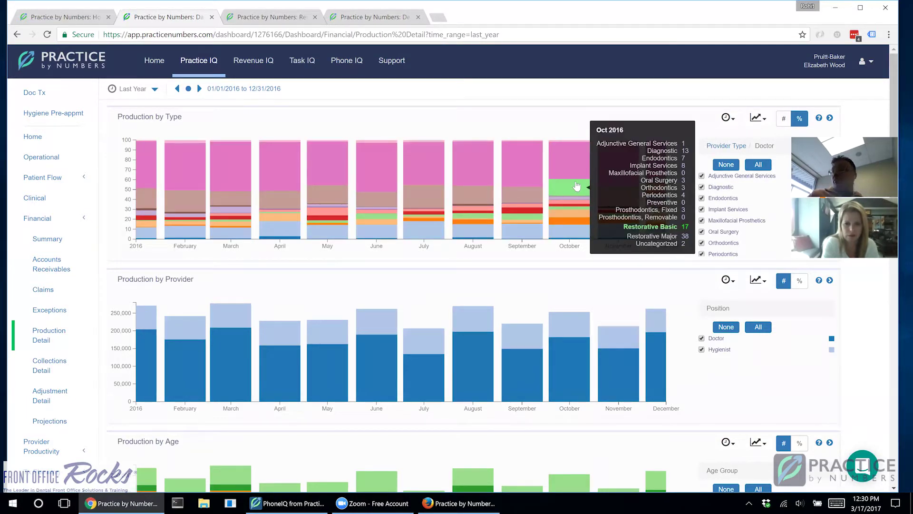
pyautogui.click(783, 120)
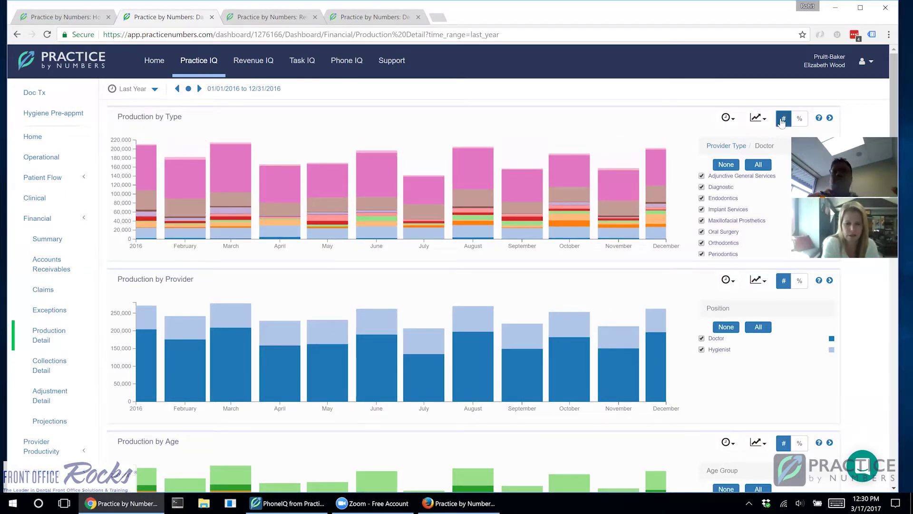
# Open the Financial Exceptions page and examine the adjustment exceptions and very low production items for last year.
pyautogui.click(46, 313)
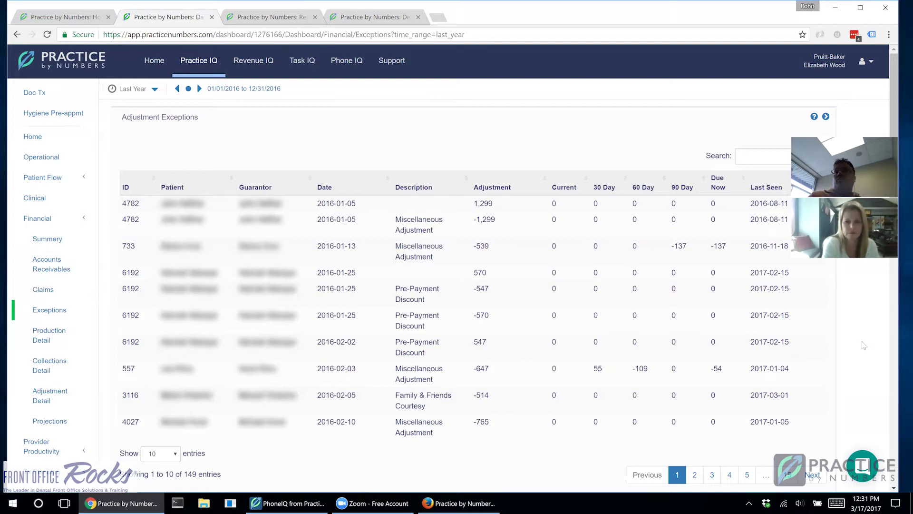
pyautogui.scroll(-5, 865, 346)
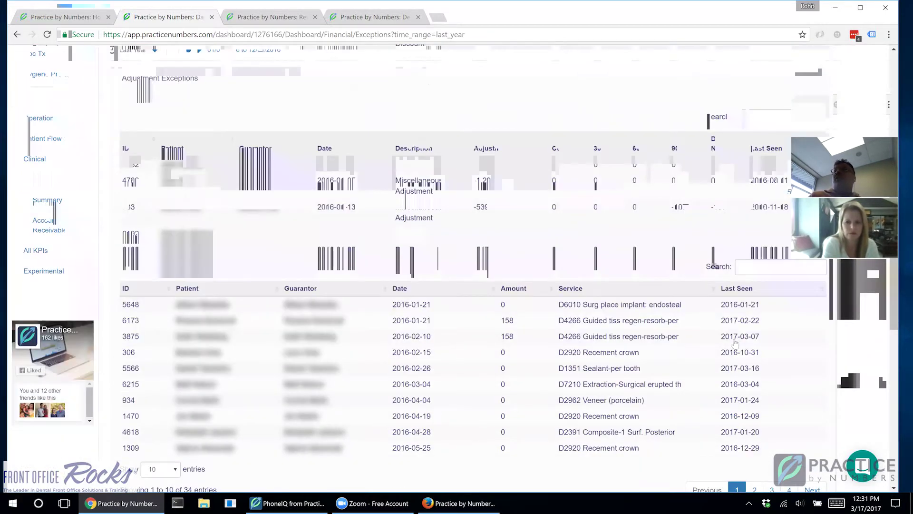
pyautogui.scroll(-1, 736, 344)
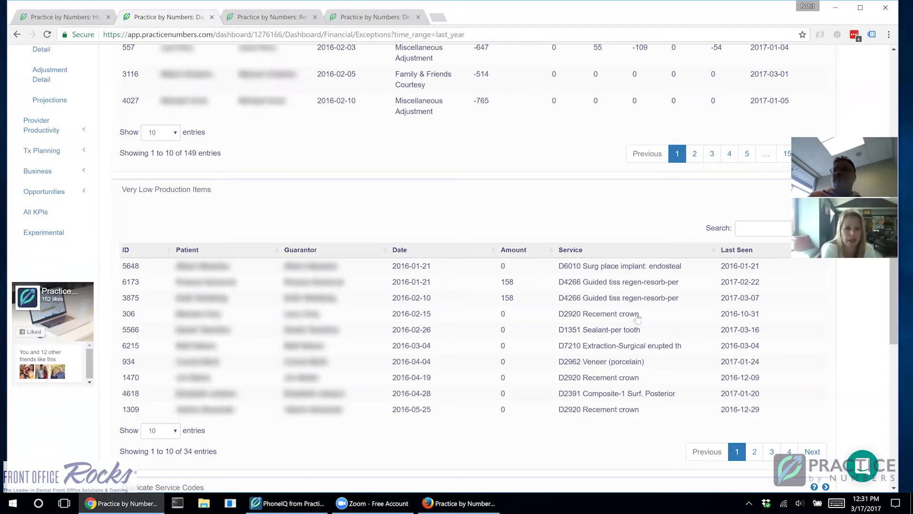
pyautogui.scroll(3, 571, 314)
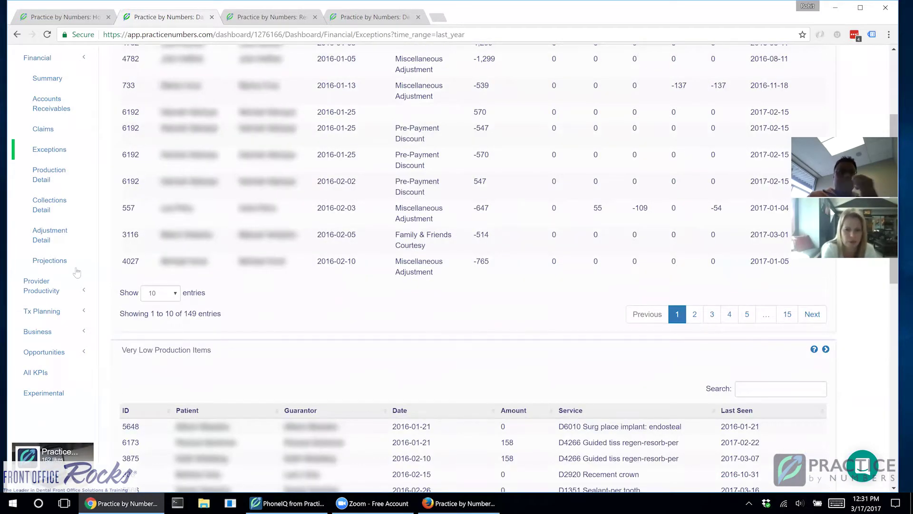
# Open the Provider Productivity Summary and examine production, top codes, hourly production, schedule utilization, pre-appointments, clinical ratios and patients seen.
pyautogui.click(51, 293)
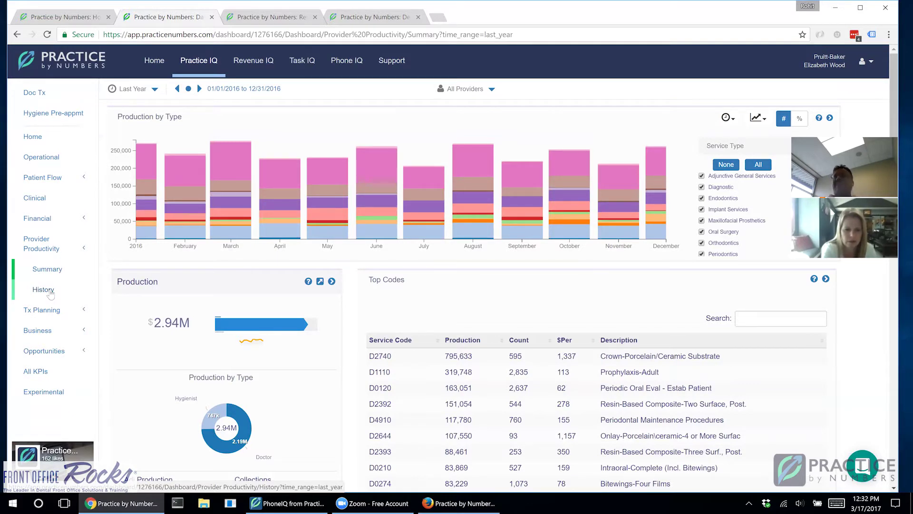
pyautogui.scroll(-3, 219, 399)
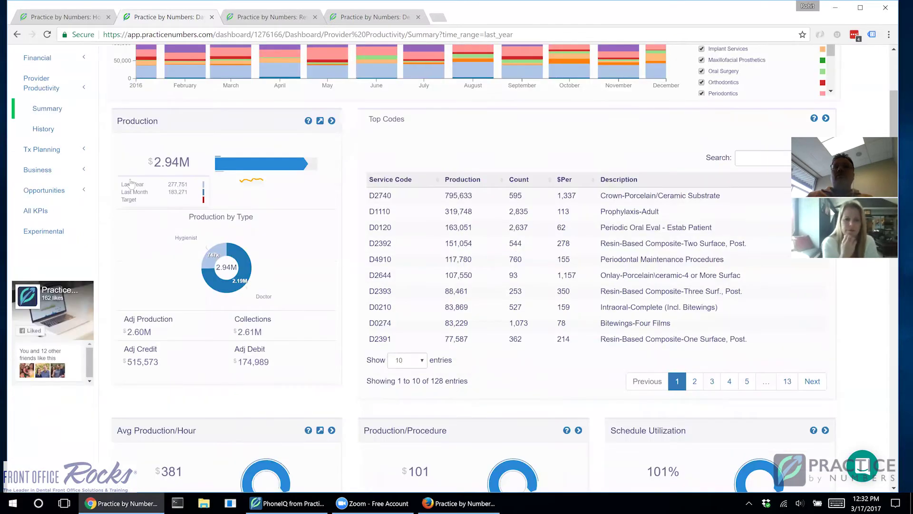
pyautogui.scroll(-1, 244, 322)
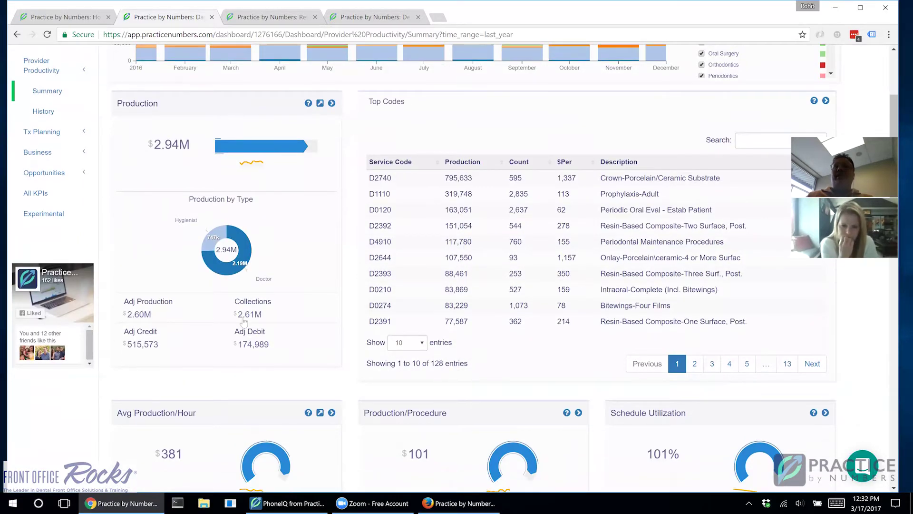
pyautogui.scroll(-3, 245, 322)
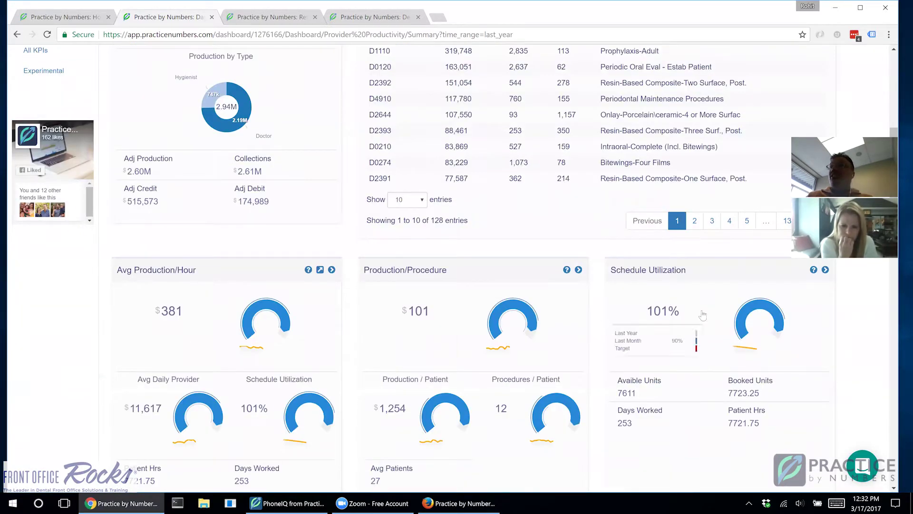
pyautogui.scroll(-5, 708, 319)
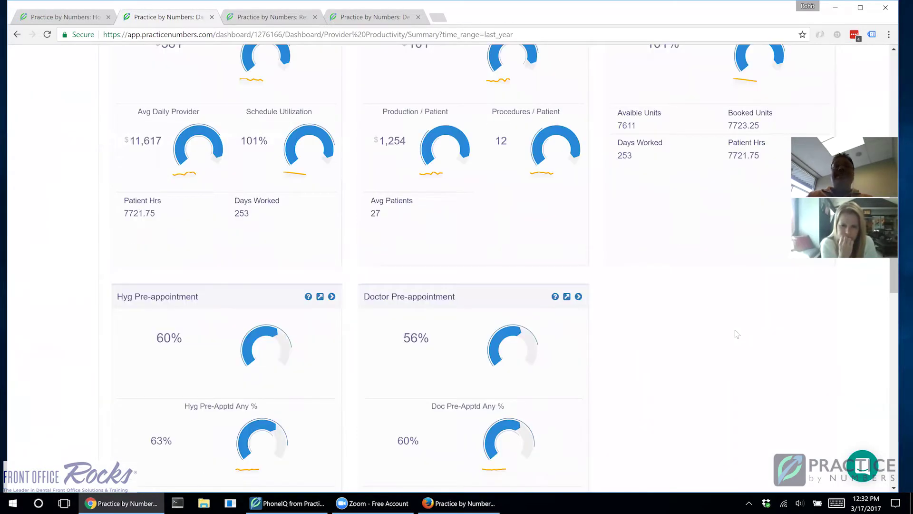
pyautogui.scroll(-3, 395, 332)
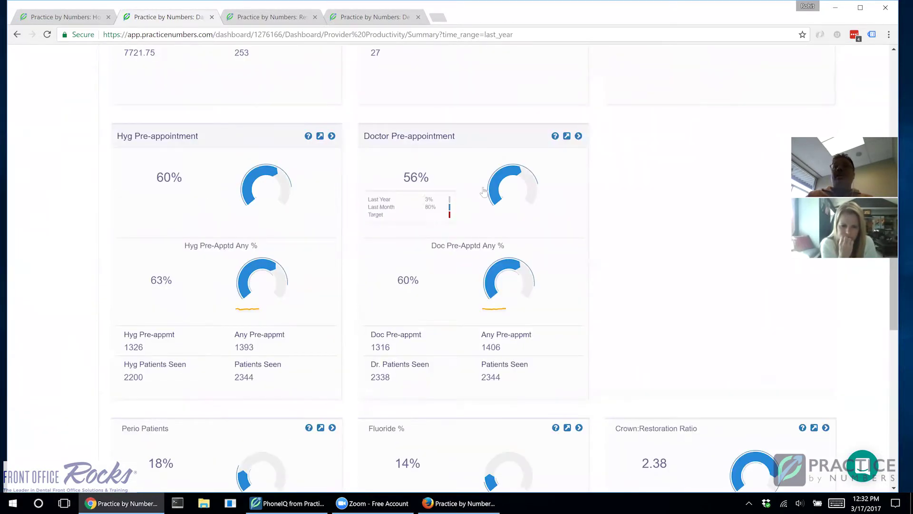
pyautogui.scroll(-1, 626, 279)
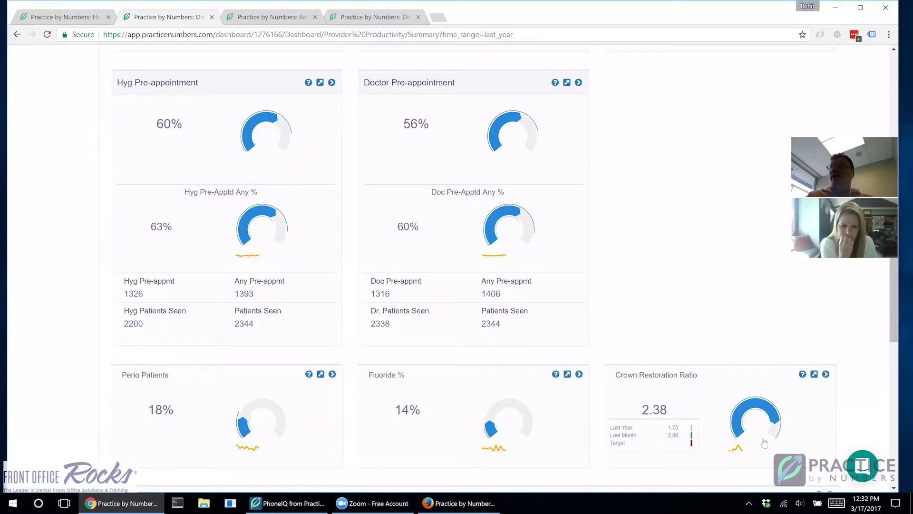
pyautogui.scroll(-3, 764, 442)
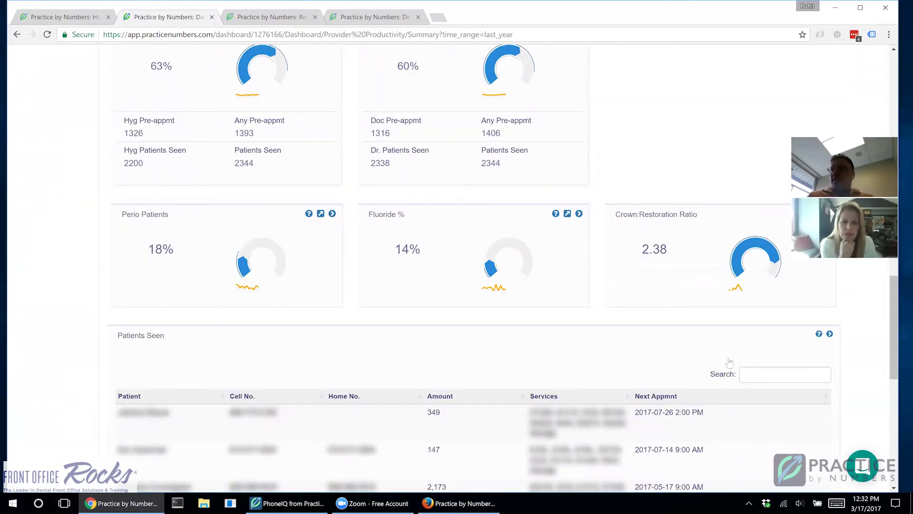
pyautogui.scroll(10, 730, 359)
pyautogui.scroll(7, 730, 345)
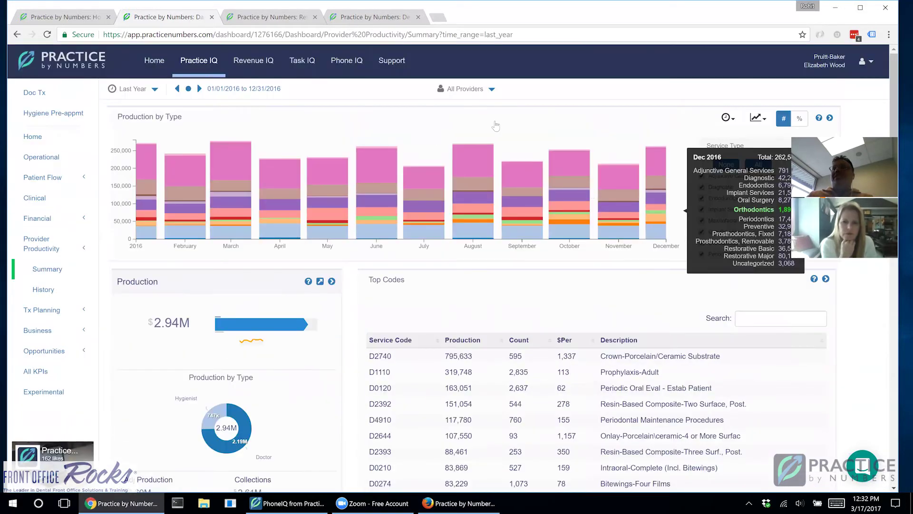
# Check the provider filter choices on the Provider Productivity Summary and on the Provider Tx Planning page.
pyautogui.click(470, 89)
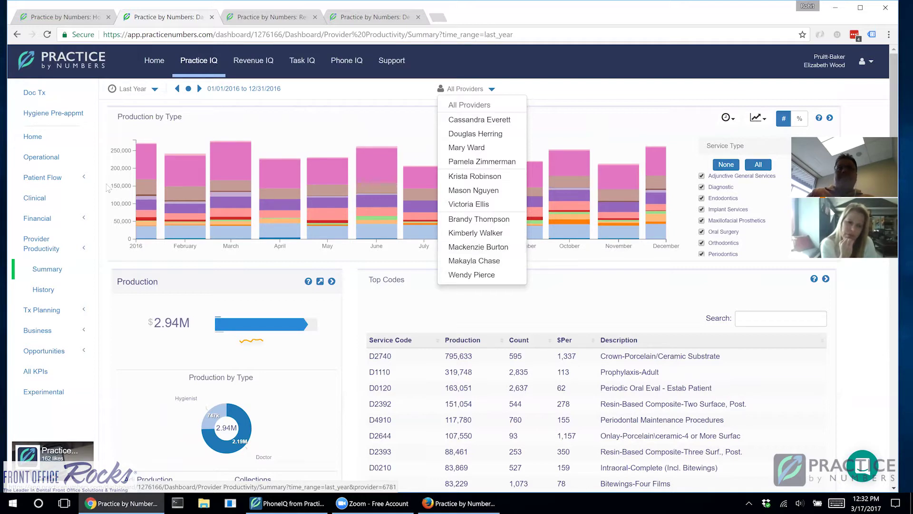
pyautogui.click(53, 309)
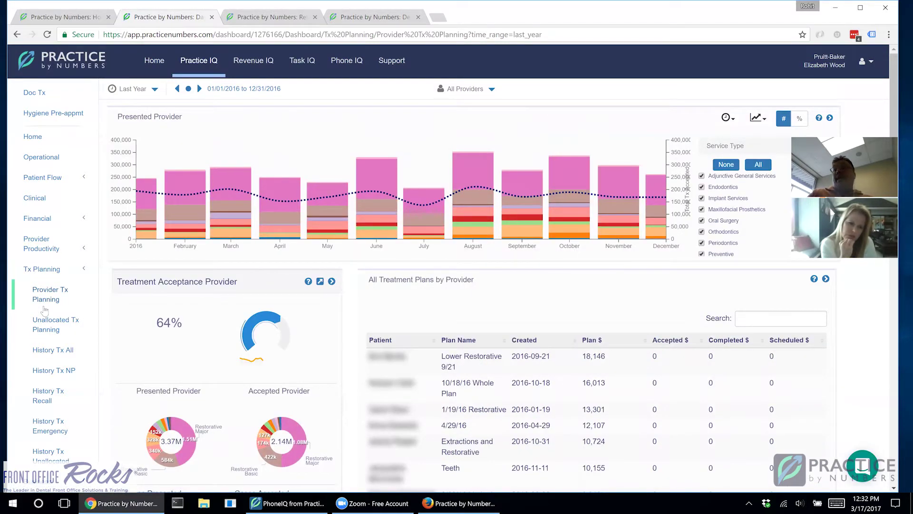
pyautogui.click(473, 92)
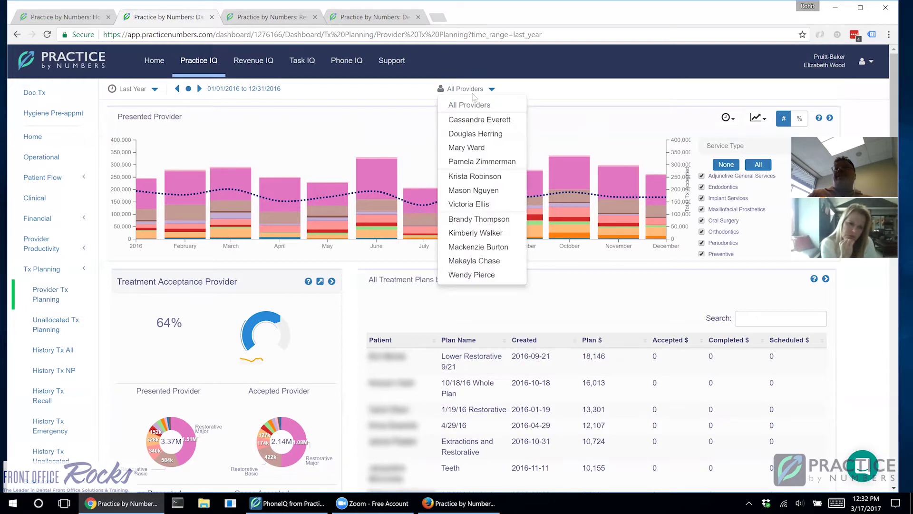
pyautogui.click(613, 316)
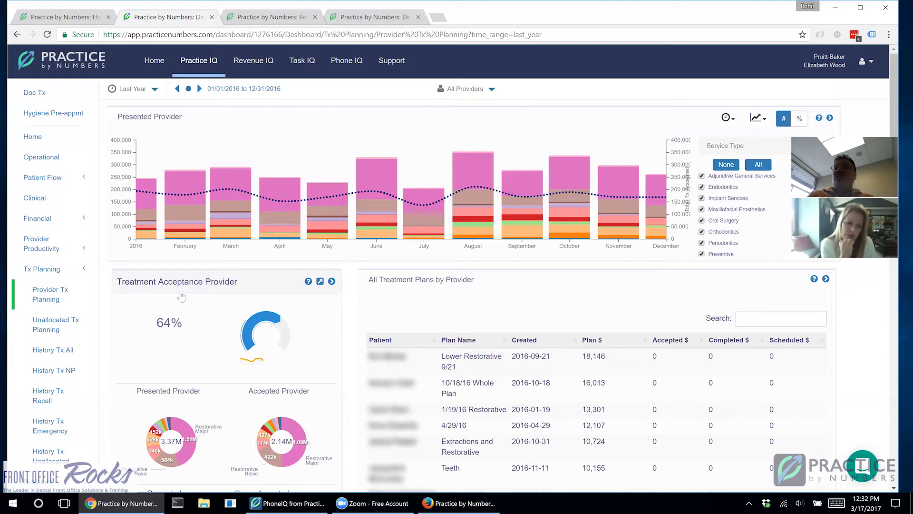
# Examine provider treatment acceptance for last year, including presented and accepted cases, patients presented, and the new patient and recall treatment plans.
pyautogui.scroll(-3, 181, 297)
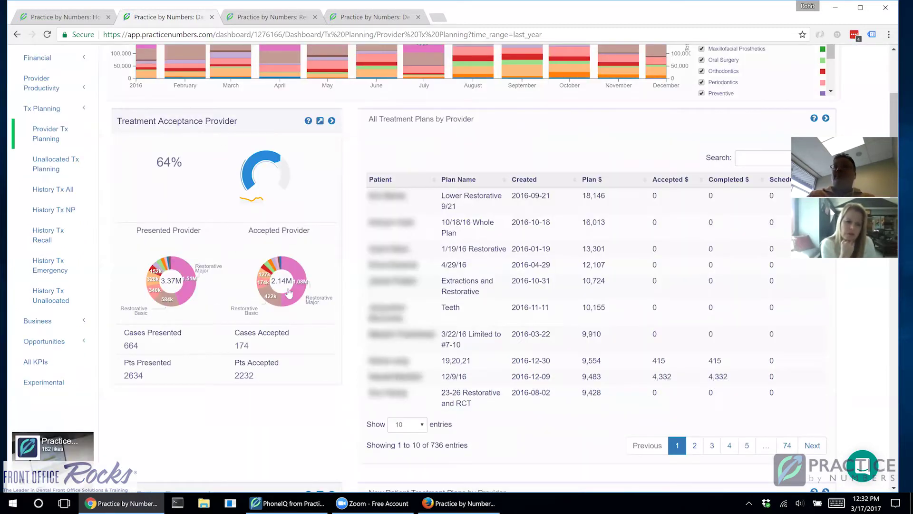
pyautogui.scroll(-2, 290, 293)
pyautogui.scroll(-8, 290, 293)
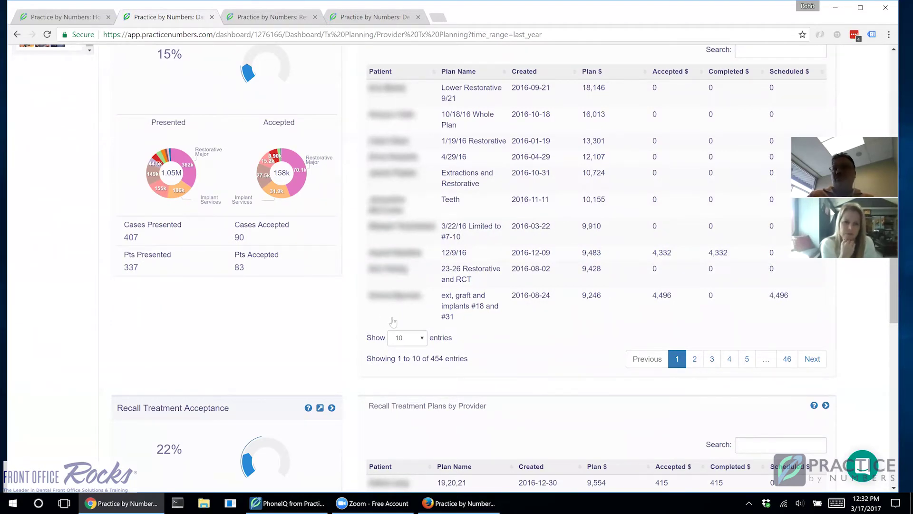
pyautogui.scroll(5, 399, 325)
pyautogui.scroll(5, 400, 325)
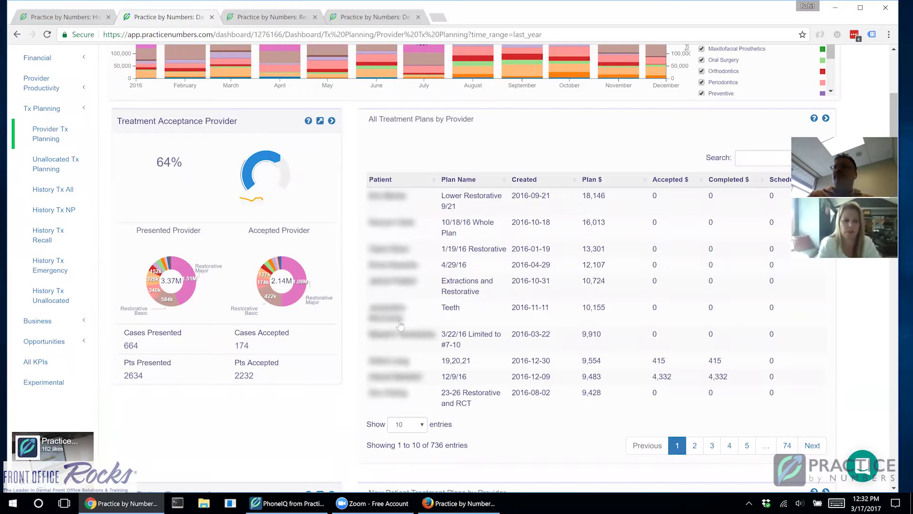
pyautogui.moveTo(141, 377)
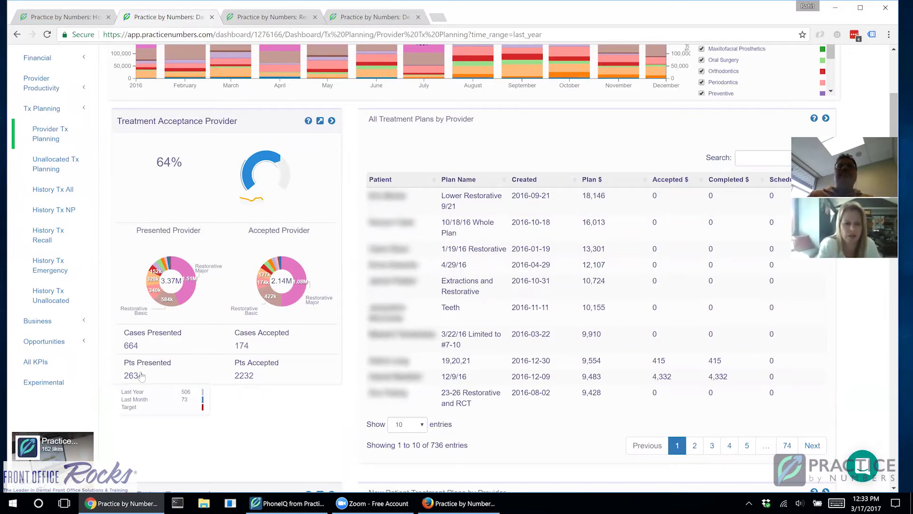
# View the Overall Overhead page under Business, and show the Outgoing page under Opportunities for the Current Month.
pyautogui.click(40, 322)
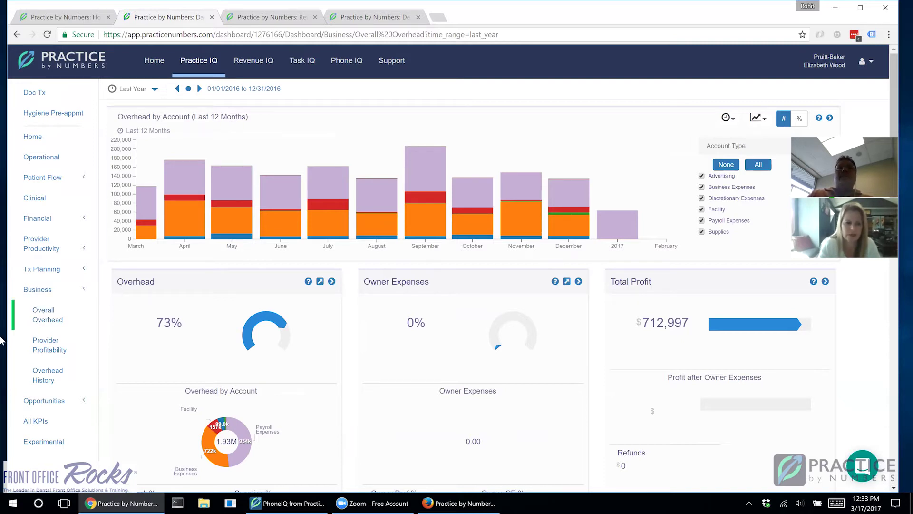
pyautogui.click(71, 403)
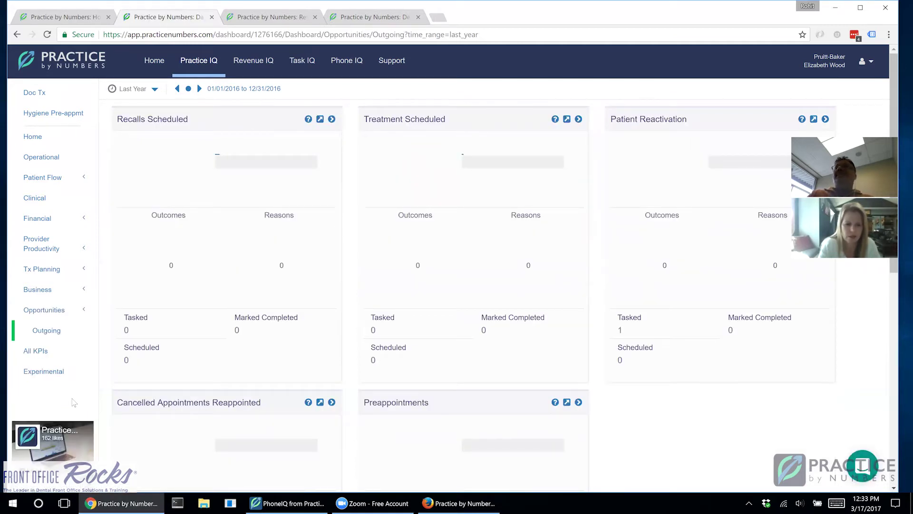
pyautogui.click(138, 89)
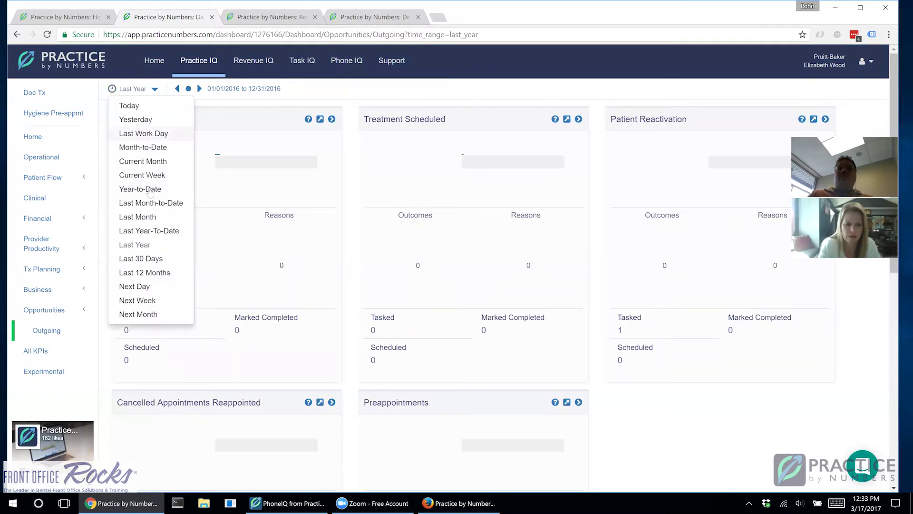
pyautogui.click(158, 161)
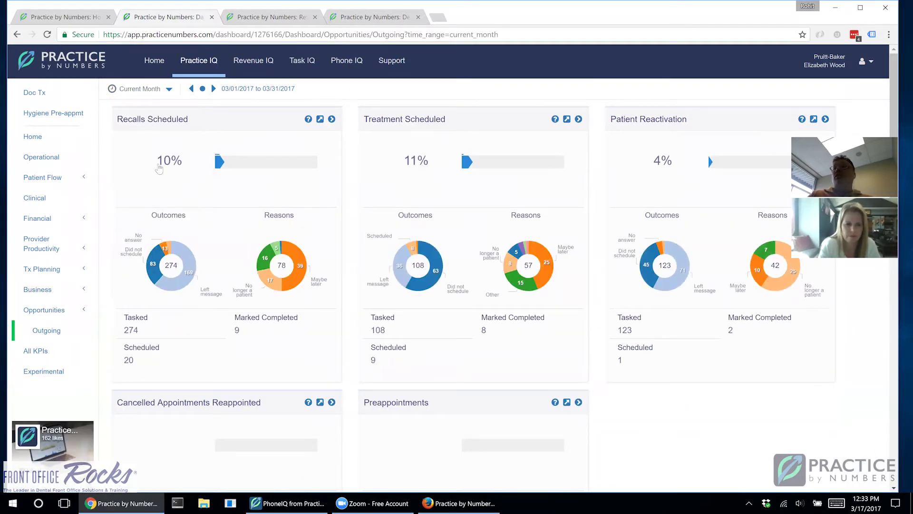
pyautogui.moveTo(159, 166)
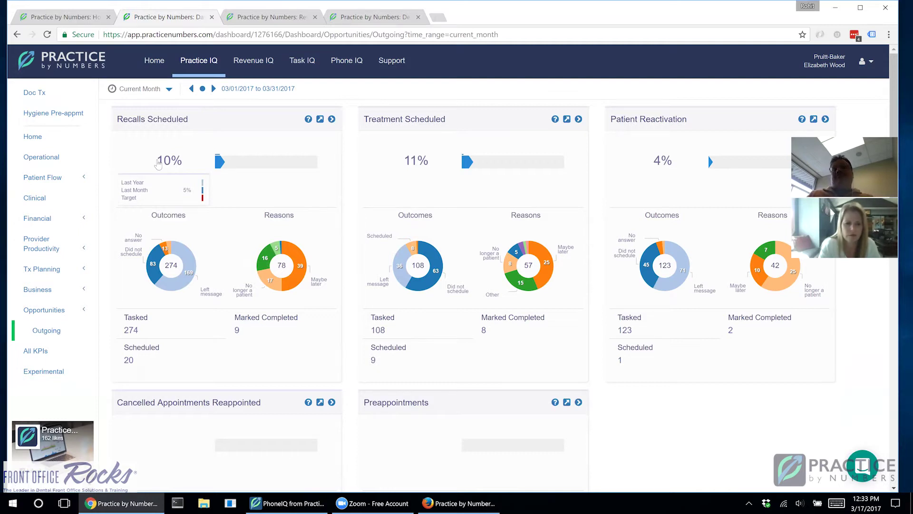
# Browse the All KPIs list down to its total number of entries, and return to the Practice IQ Home dashboard.
pyautogui.click(34, 357)
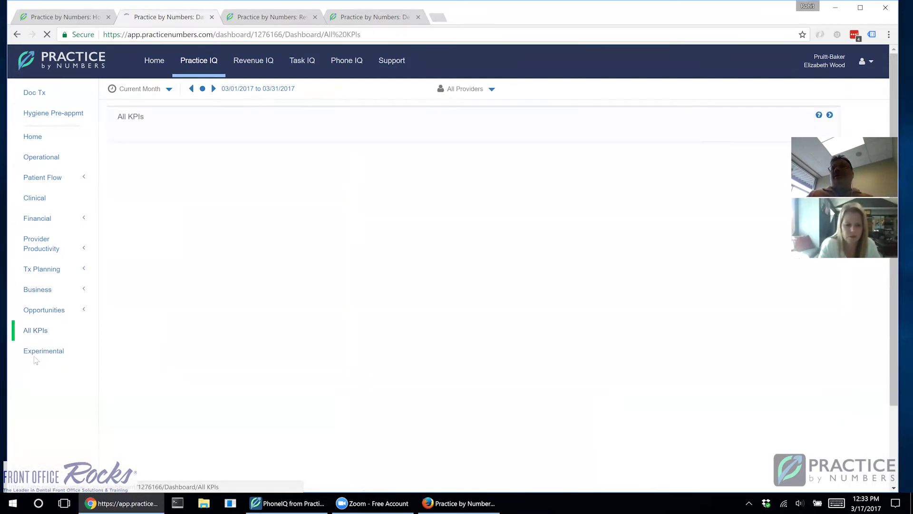
pyautogui.scroll(-5, 127, 341)
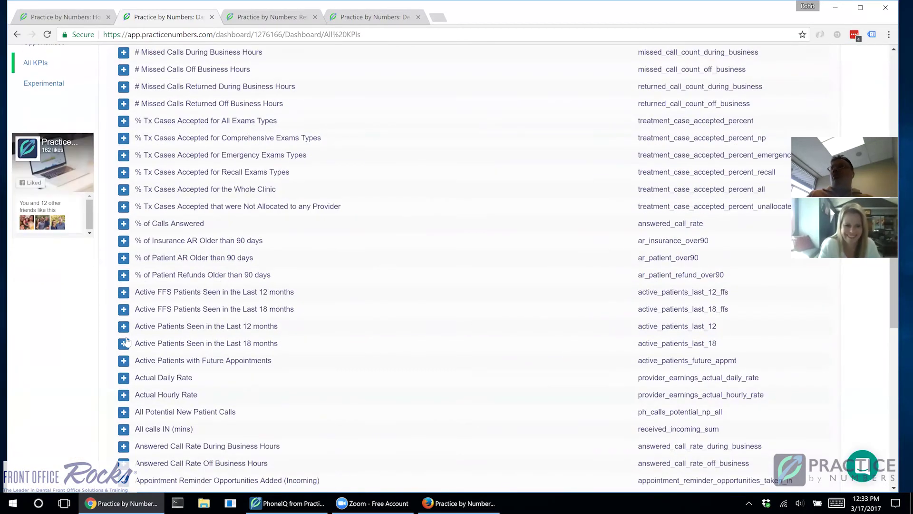
pyautogui.scroll(-9, 127, 341)
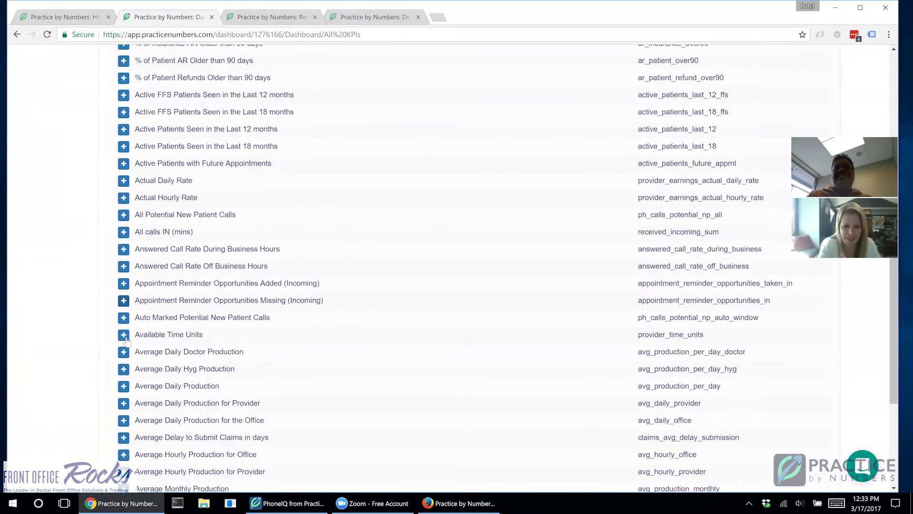
pyautogui.moveTo(171, 393); pyautogui.dragTo(221, 396)
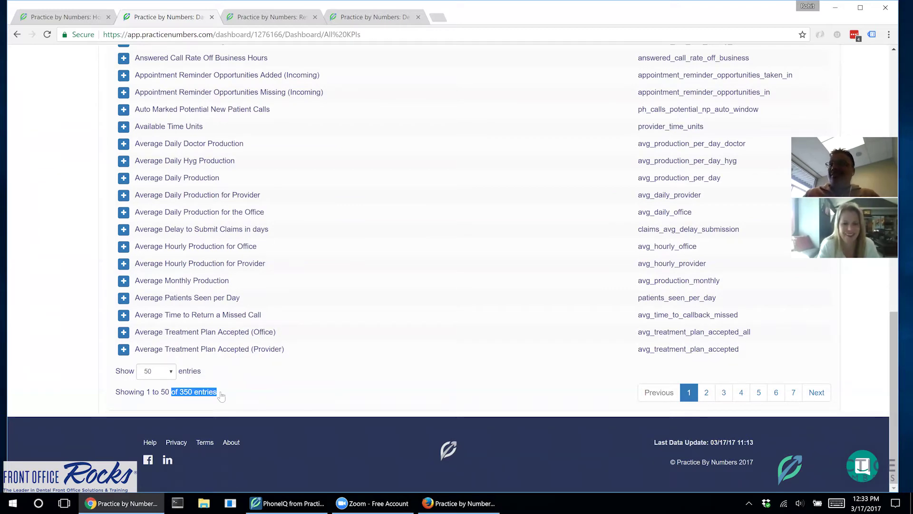
pyautogui.scroll(10, 223, 395)
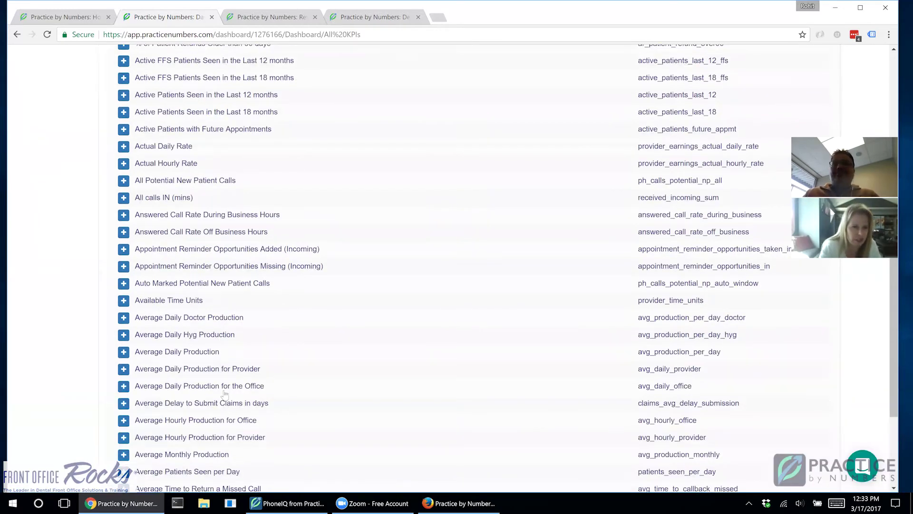
pyautogui.scroll(4, 225, 396)
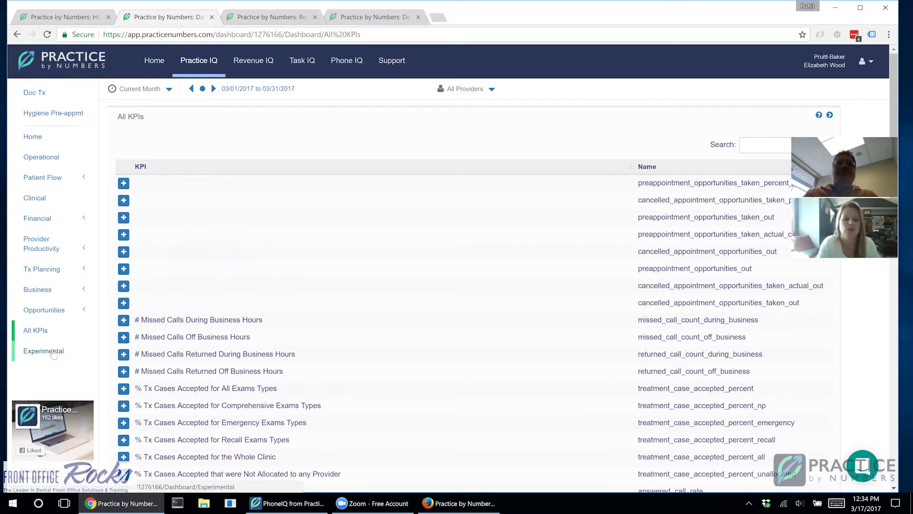
pyautogui.click(28, 142)
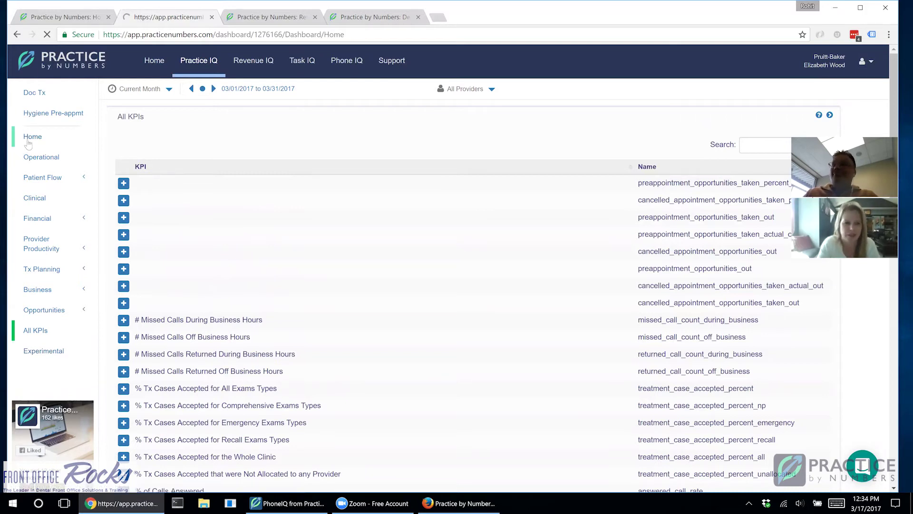